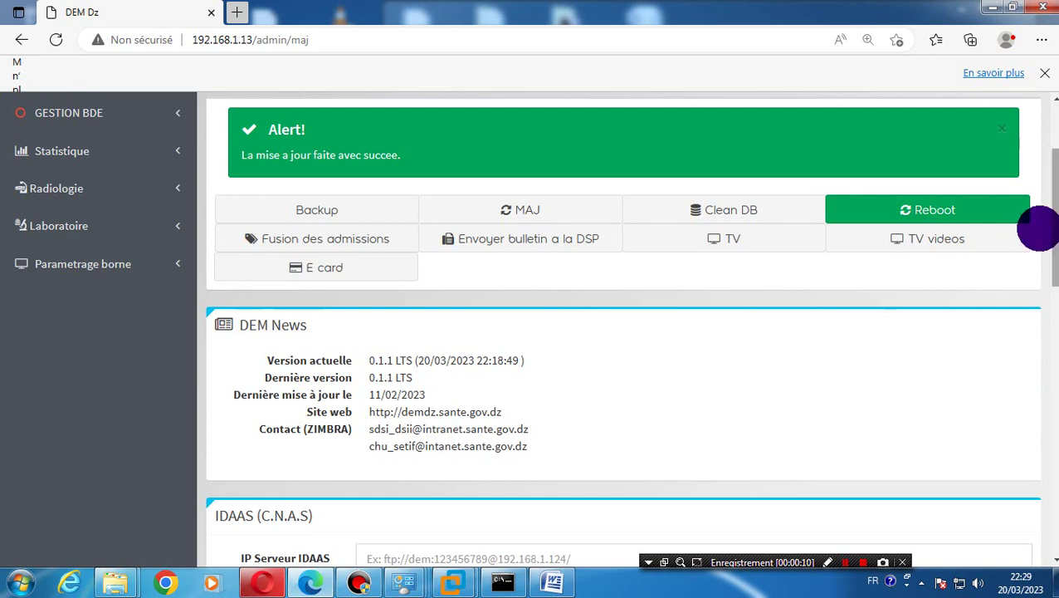
Expand the kiosk settings in the sidebar, then go to the Utilisateurs administration section
click(78, 264)
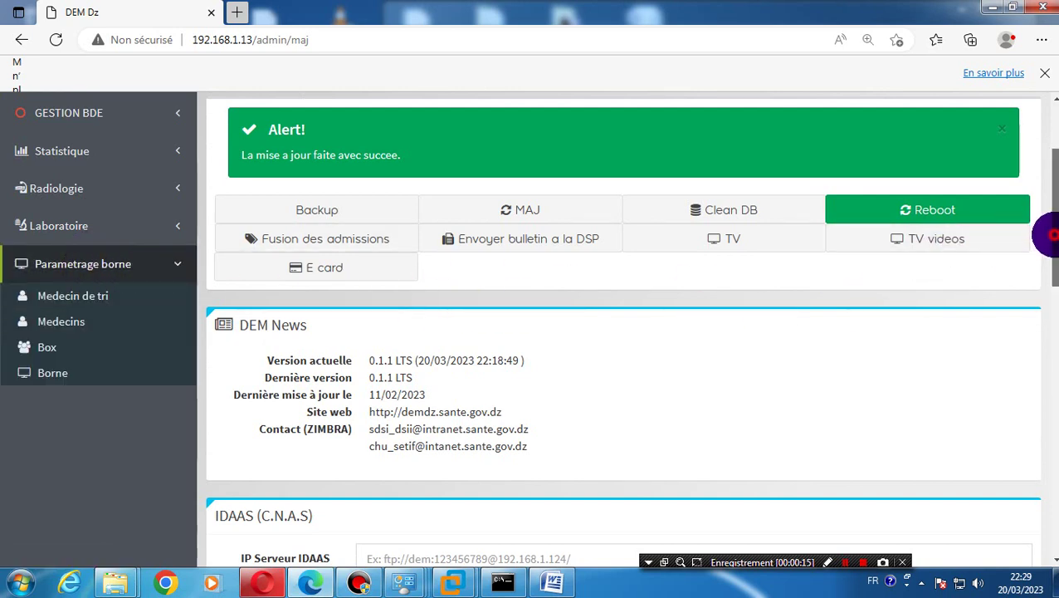
scroll(1049, 236, up, 2)
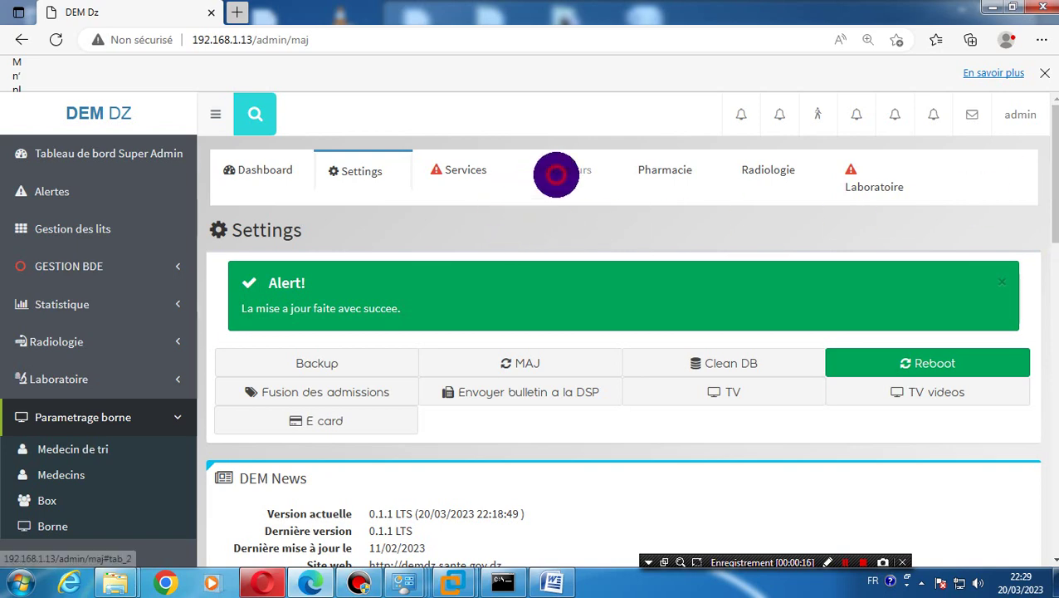
click(560, 173)
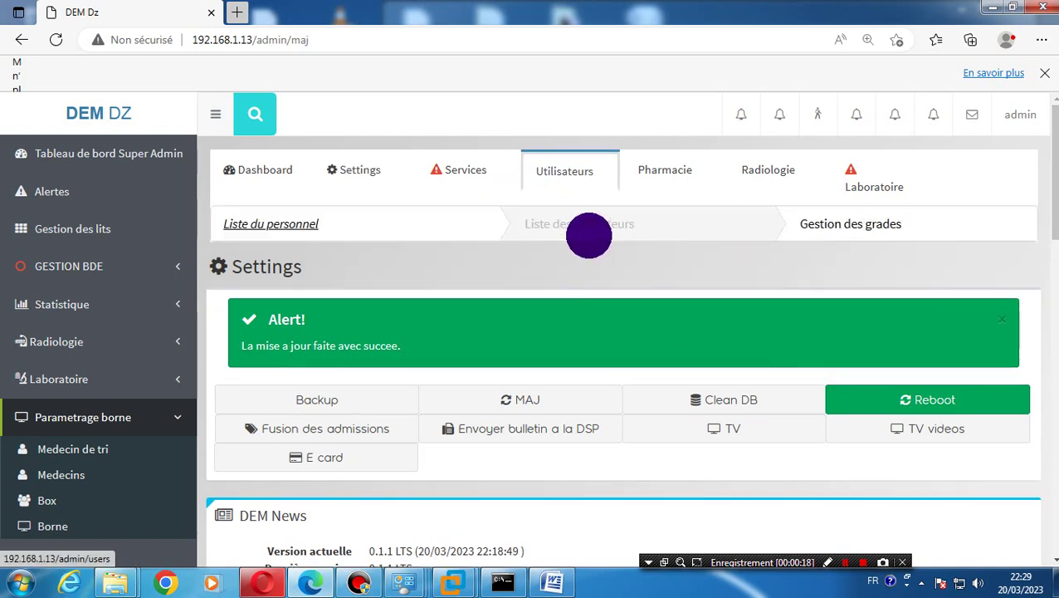
Go from the users list to Liste du personnel, browse the staff table, and reload it
click(589, 235)
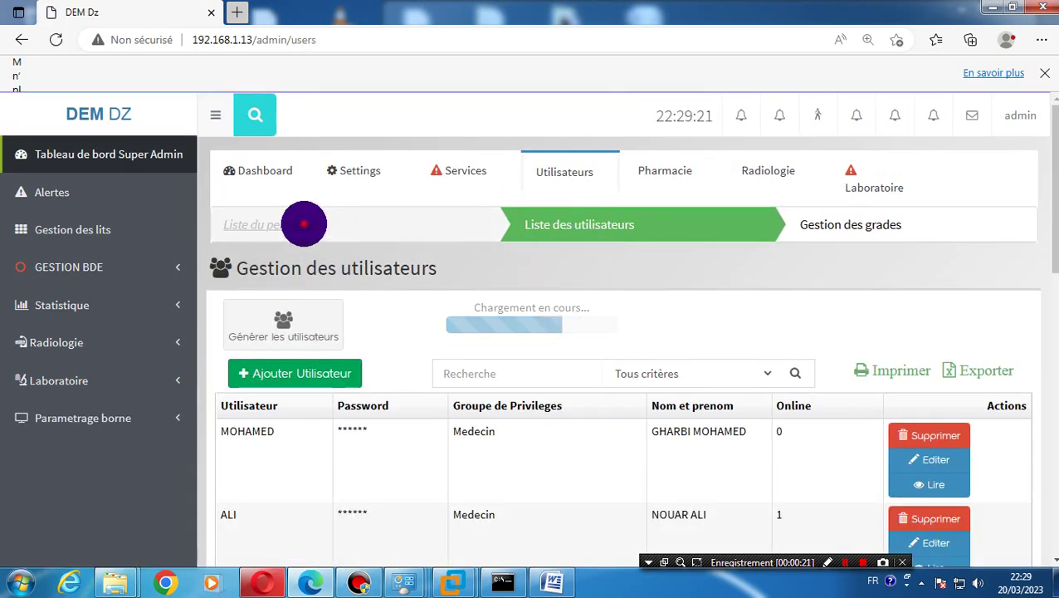
click(303, 223)
drag(1051, 249, 1033, 573)
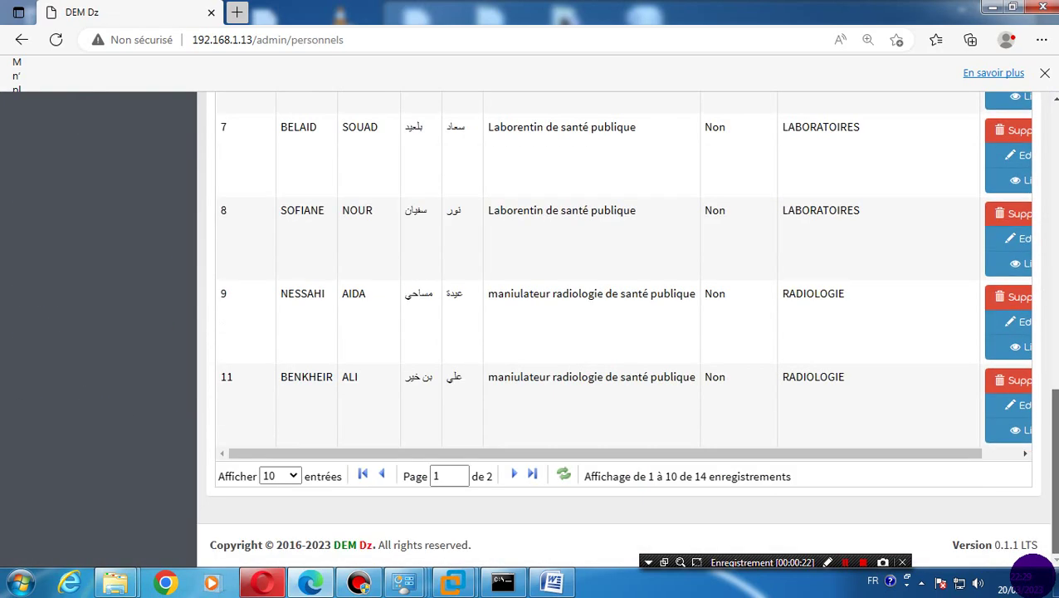
scroll(1032, 527, up, 9)
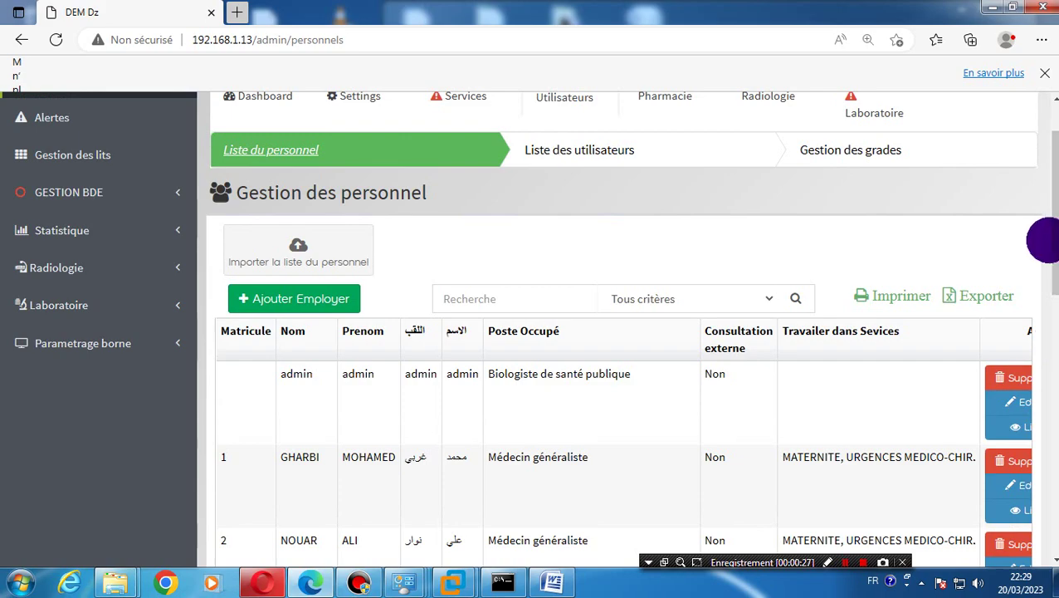
drag(1048, 237, 1038, 525)
scroll(1038, 525, up, 10)
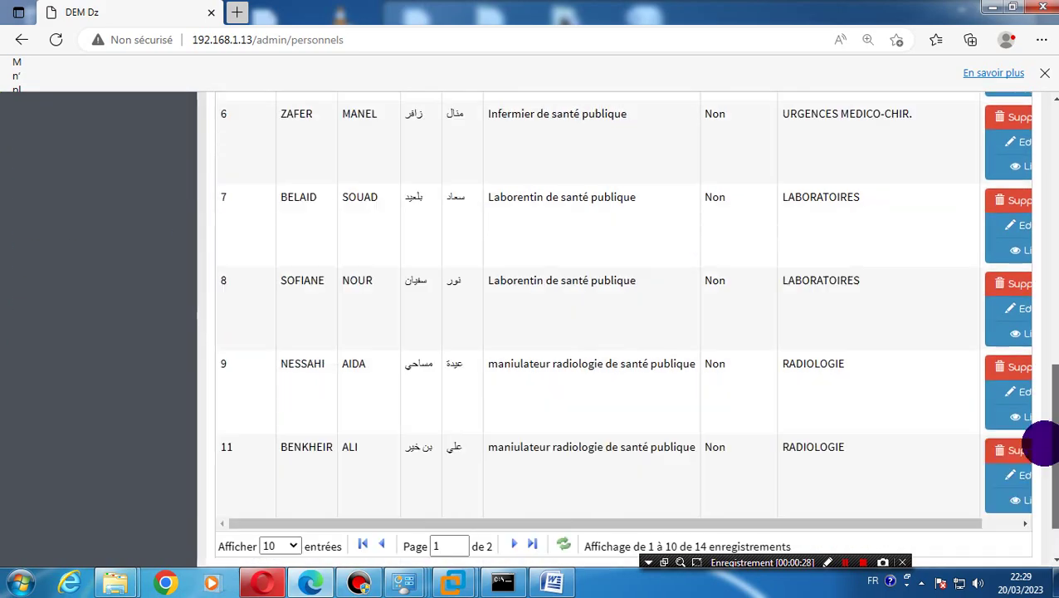
scroll(1038, 524, down, 5)
scroll(1047, 428, down, 1)
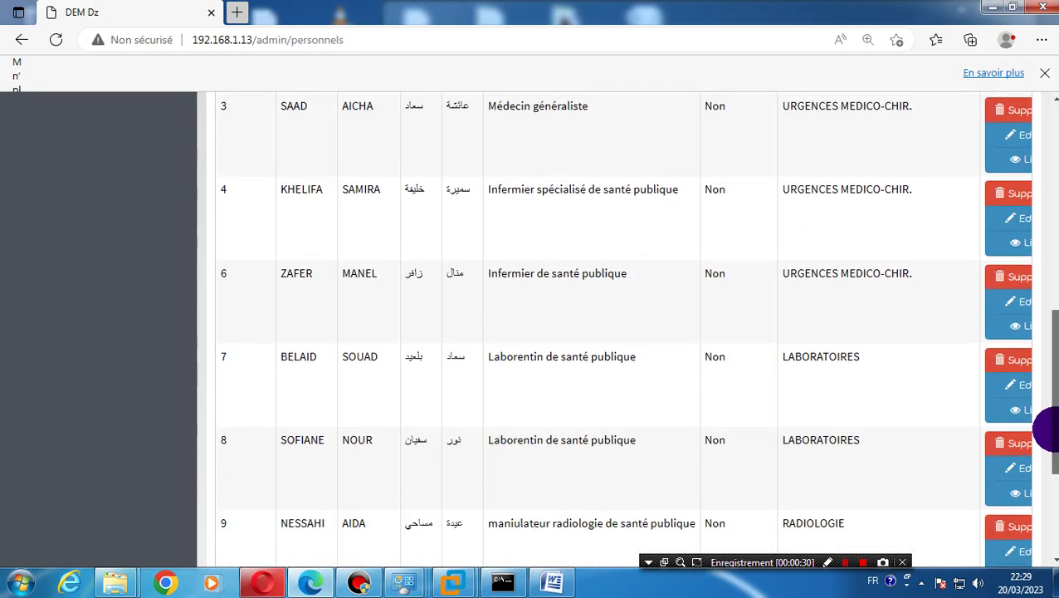
scroll(1047, 428, up, 10)
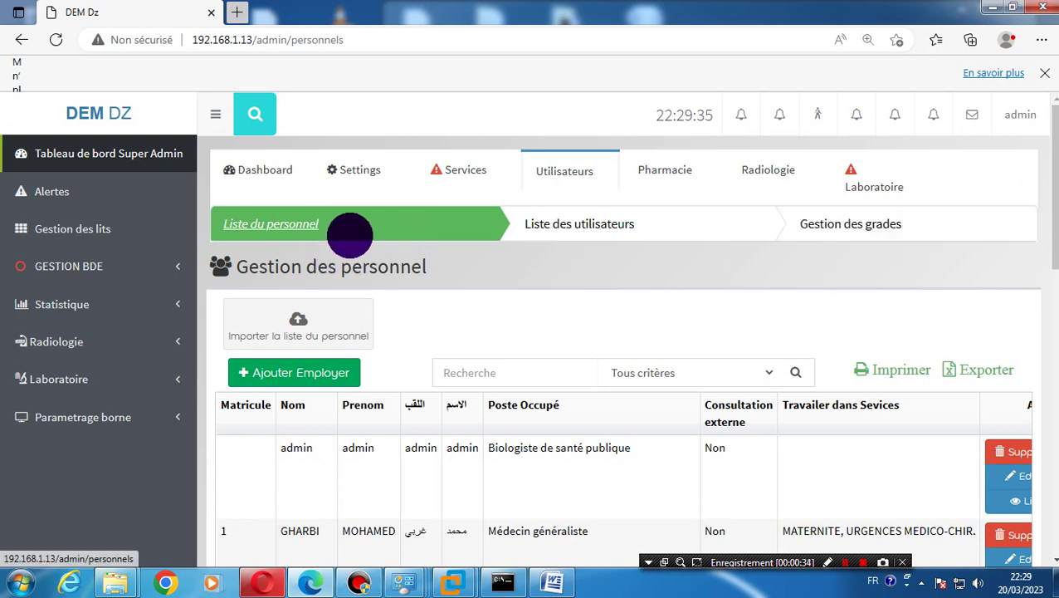
click(302, 226)
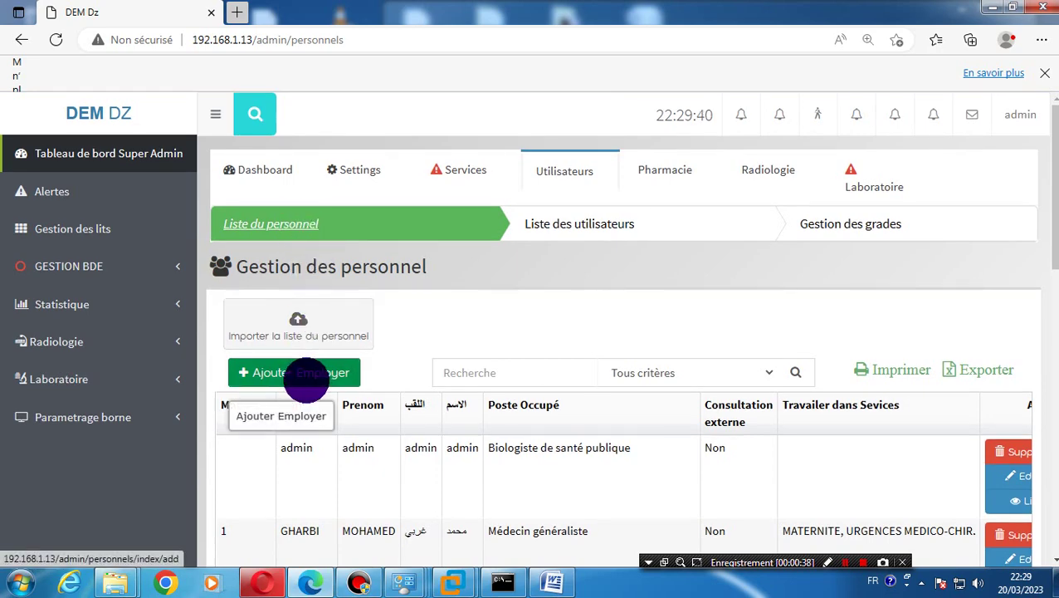
Start a new Ajouter Employer record and enter the employee number (matricule)
click(308, 374)
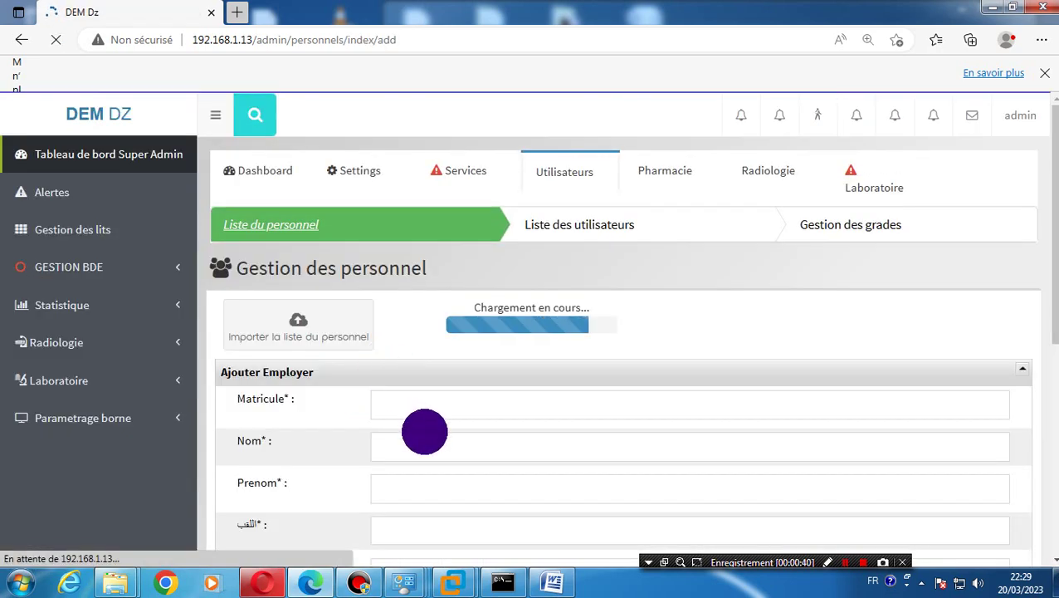
click(423, 407)
click(433, 406)
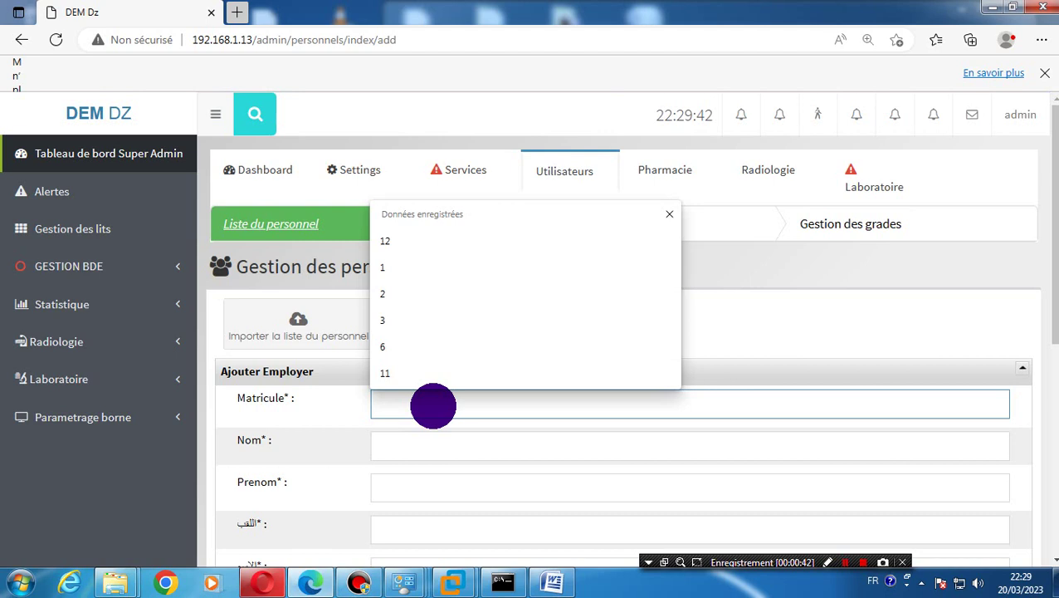
text(200)
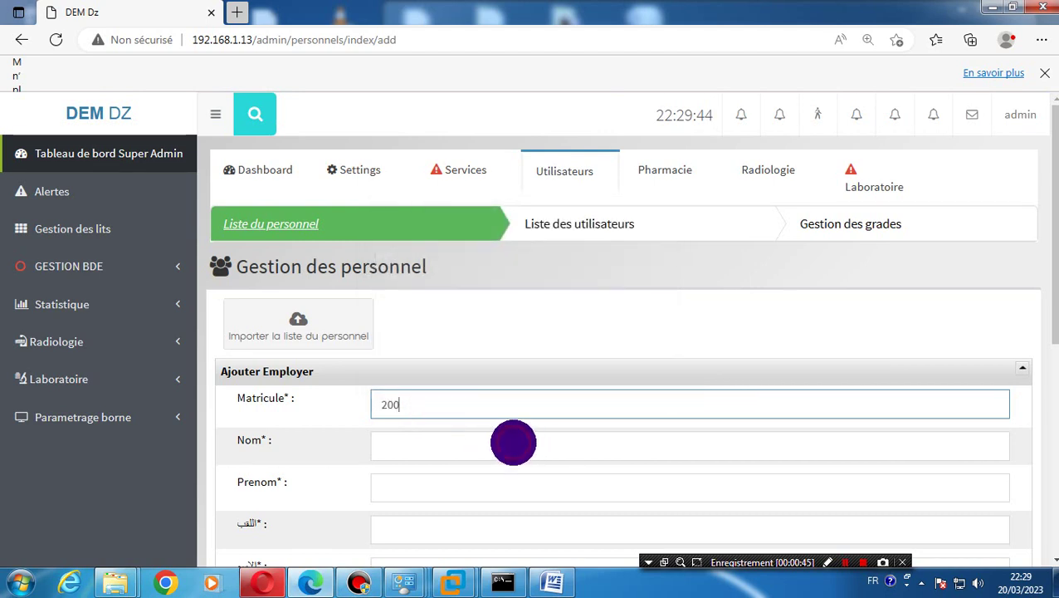
Fill in Nom with the employee's surname in uppercase and Prenom with the first name
click(513, 442)
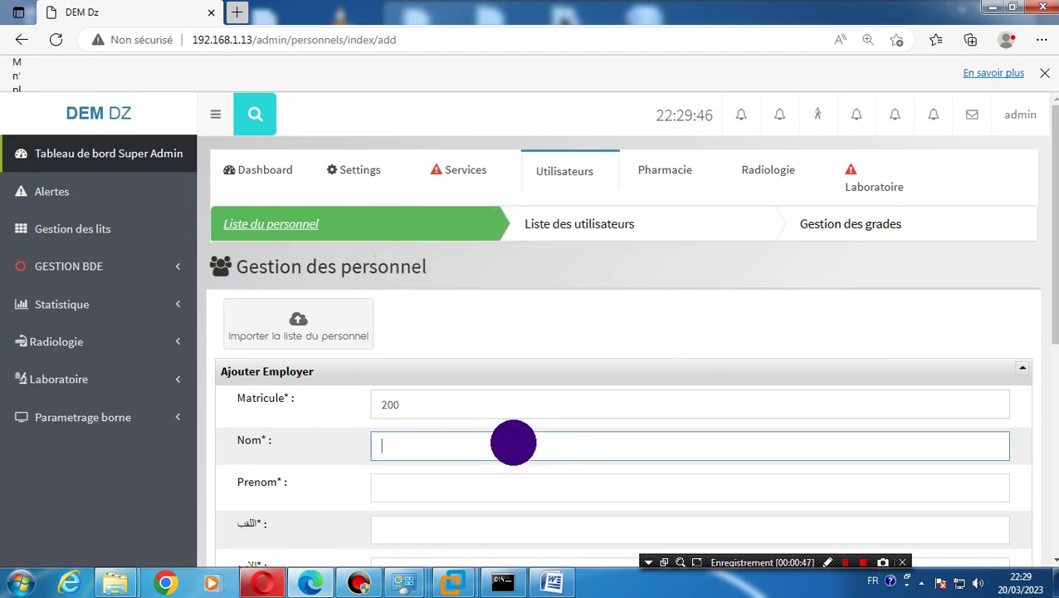
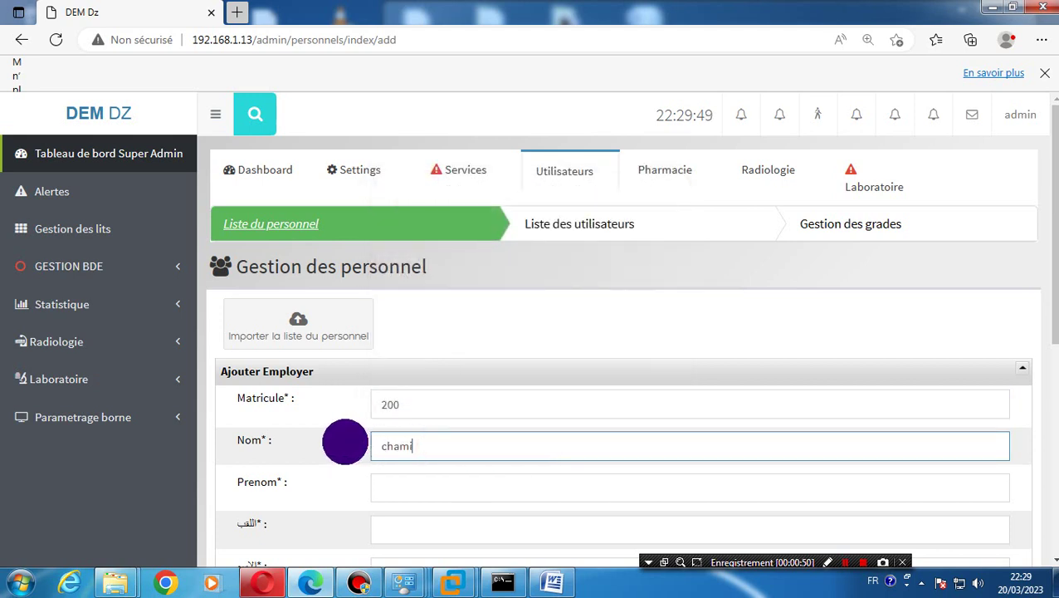
key(ctrl+a)
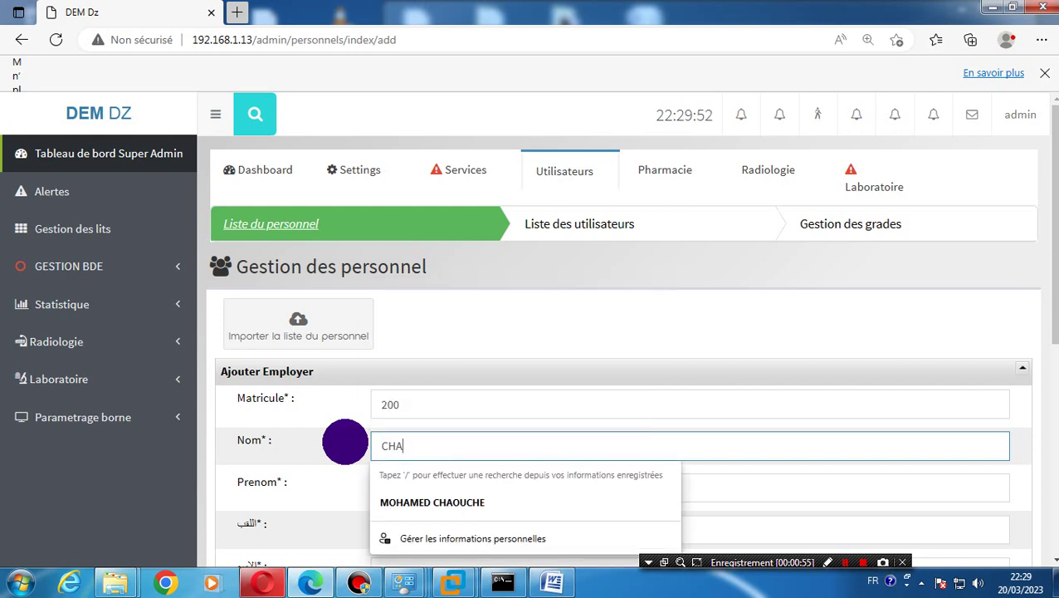
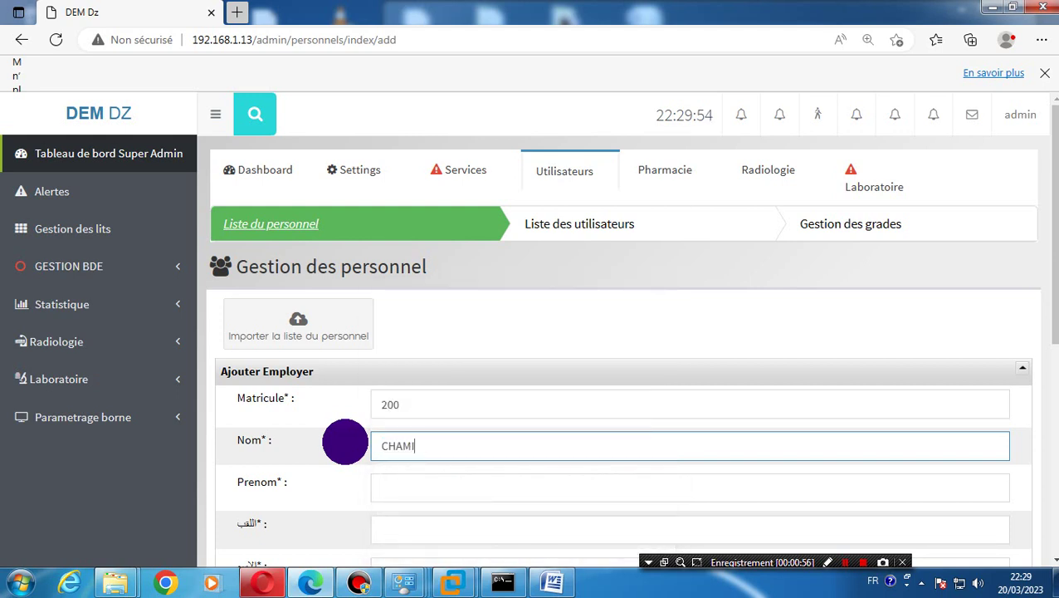
click(418, 482)
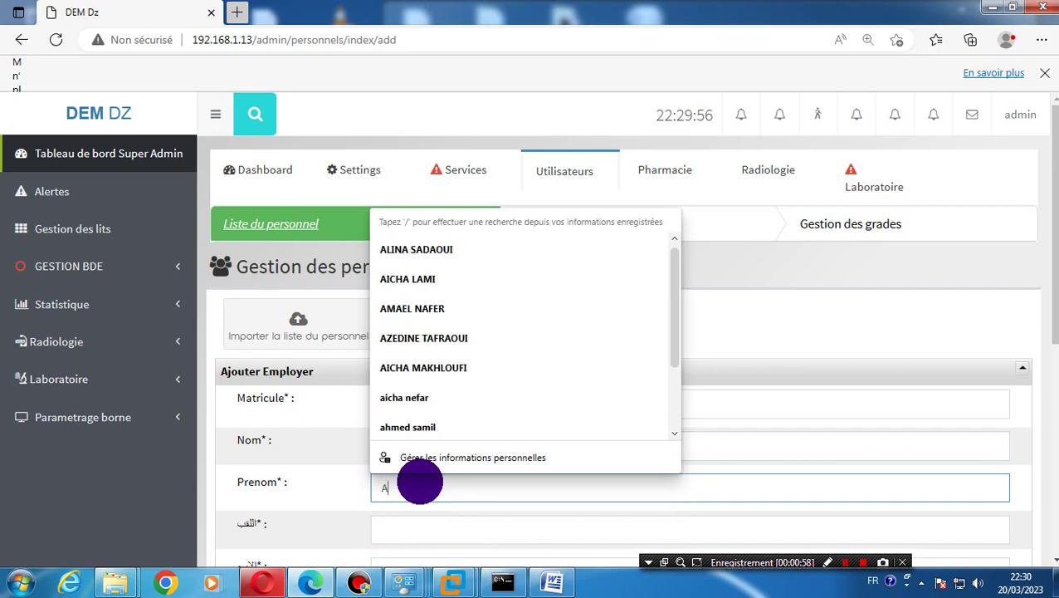
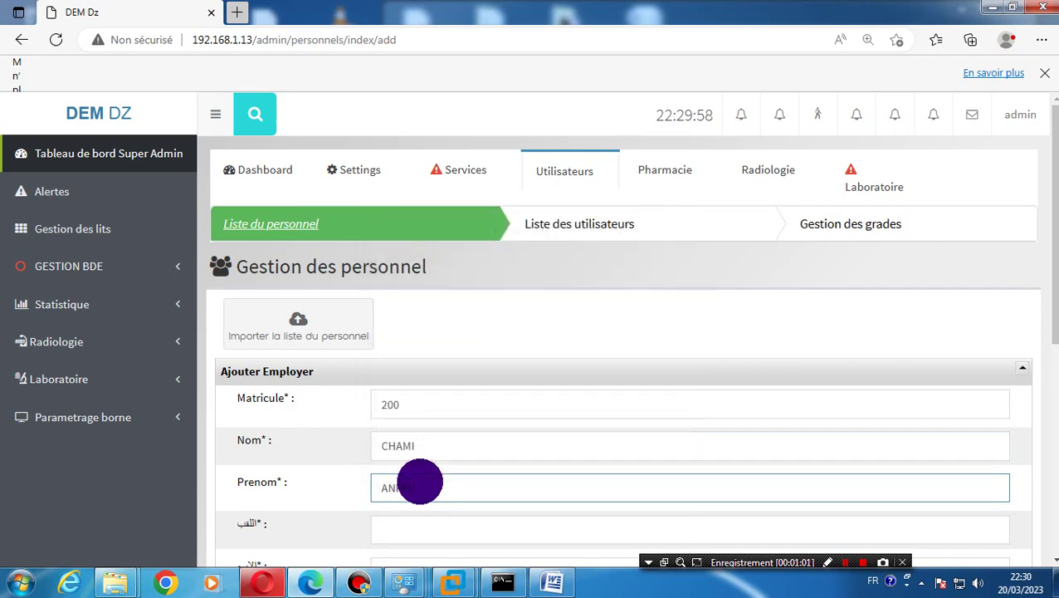
scroll(724, 422, down, 2)
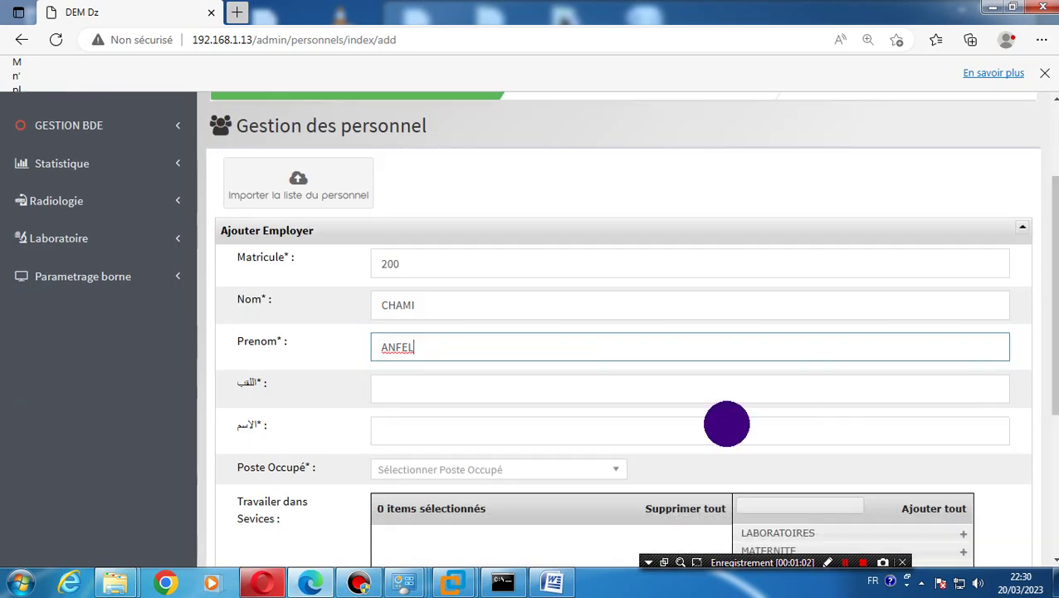
Fill the اللقب and الاسم fields with the employee's surname and first name in Arabic
click(398, 397)
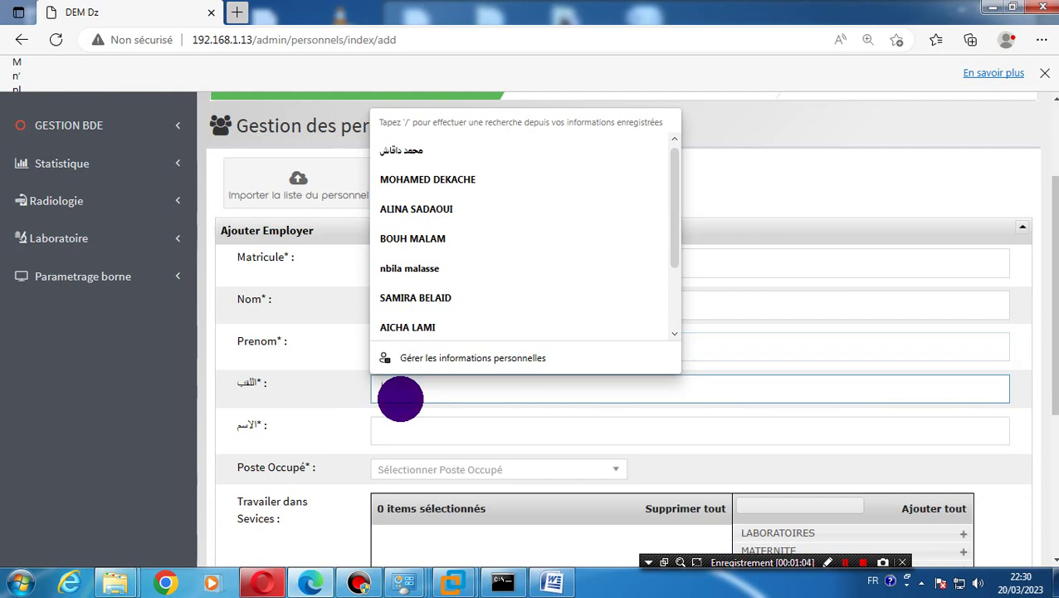
key(super)
click(434, 390)
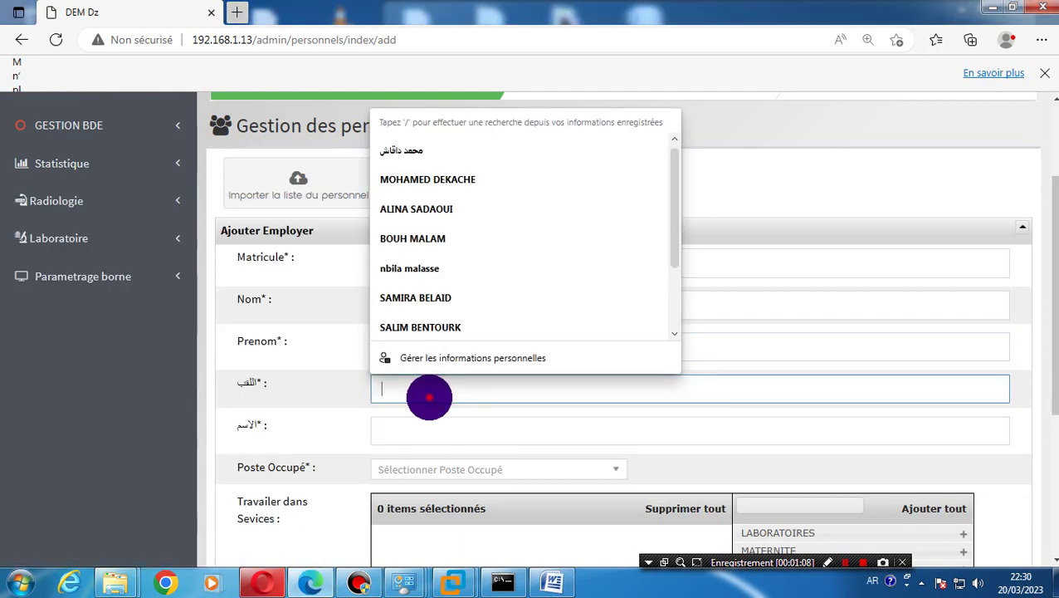
text(إض)
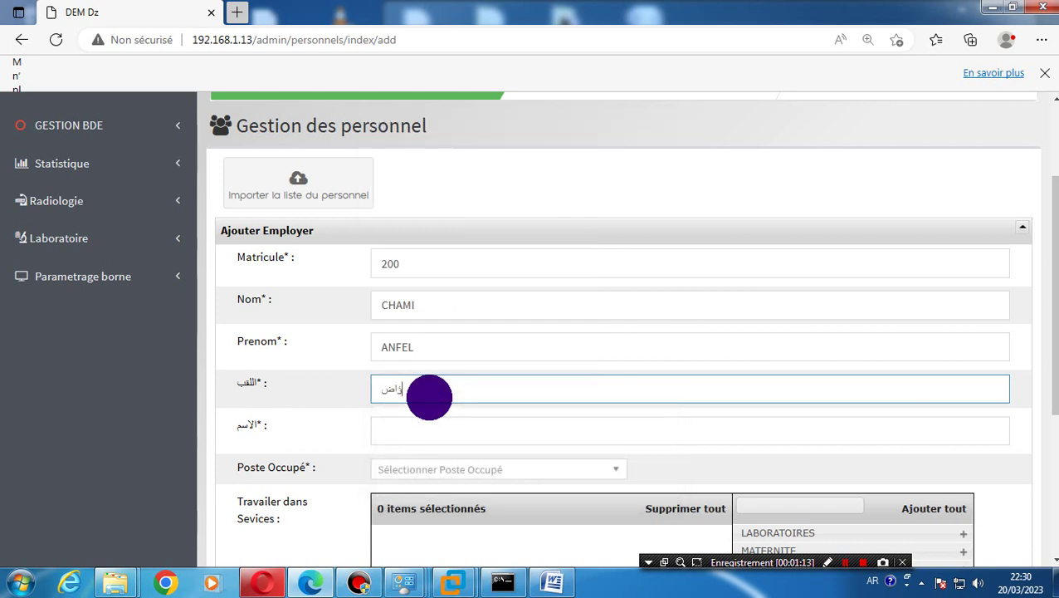
key(BackSpace)
key(BackSpace)
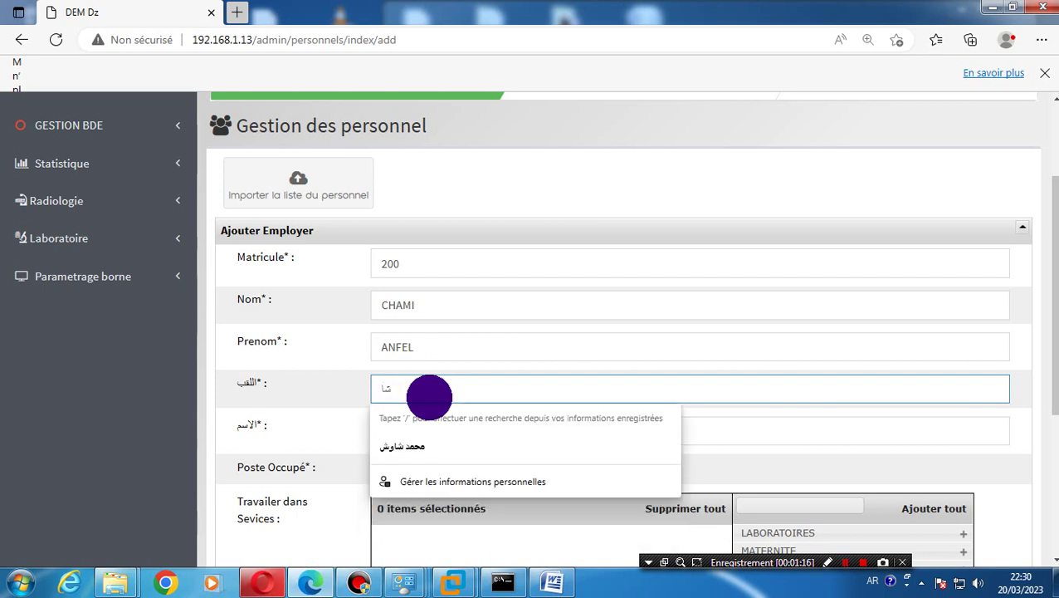
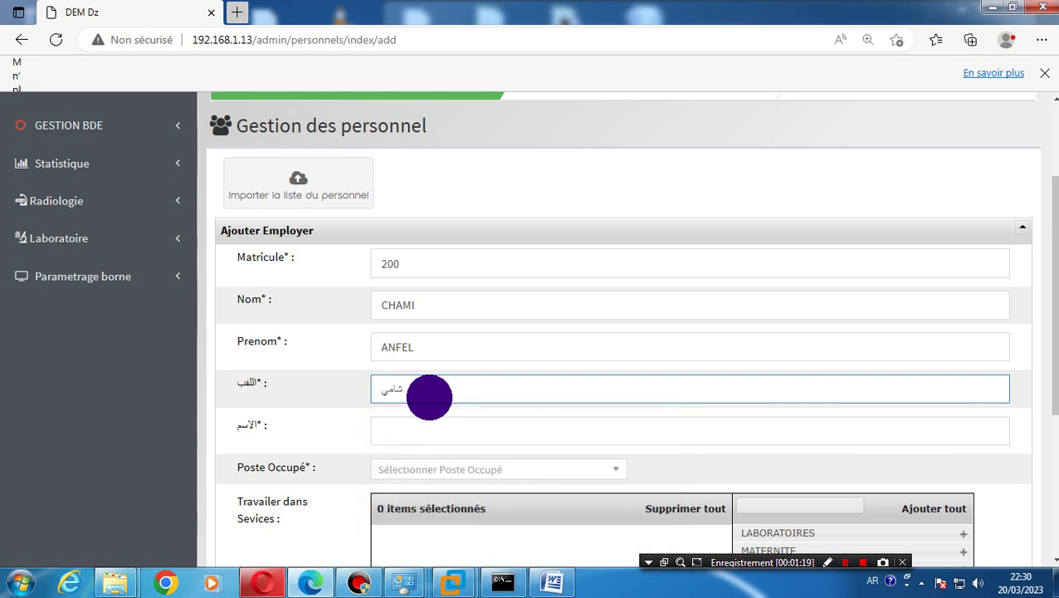
click(431, 432)
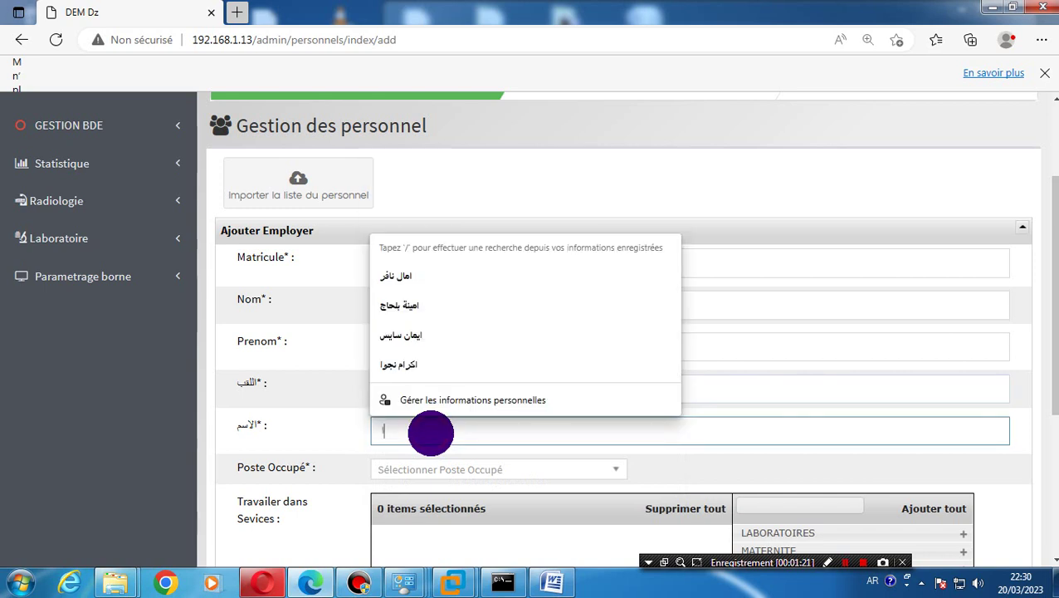
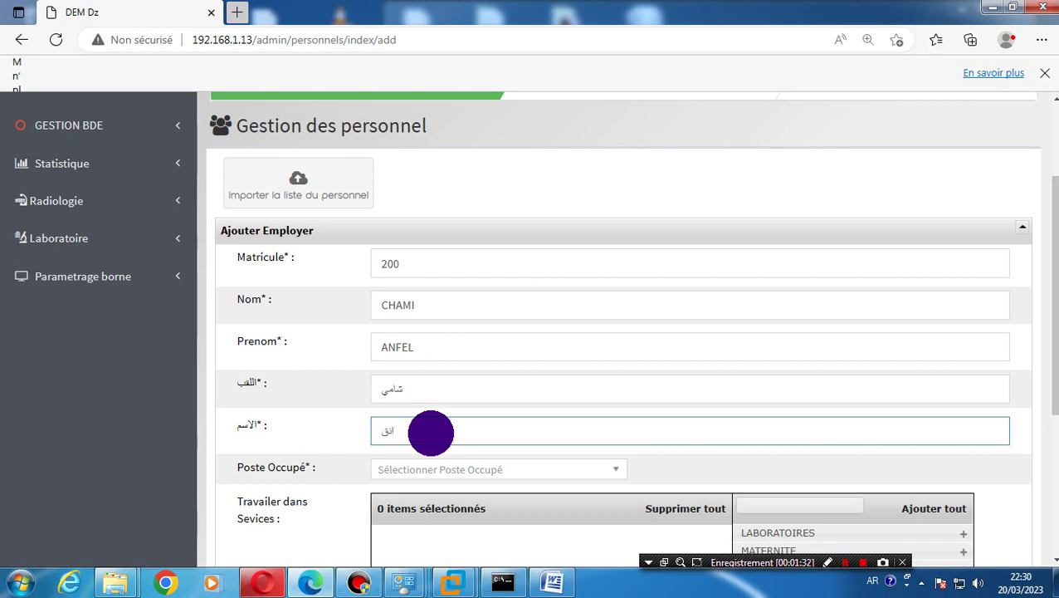
Pick Agent d'administration from the Poste Occupé dropdown
click(448, 470)
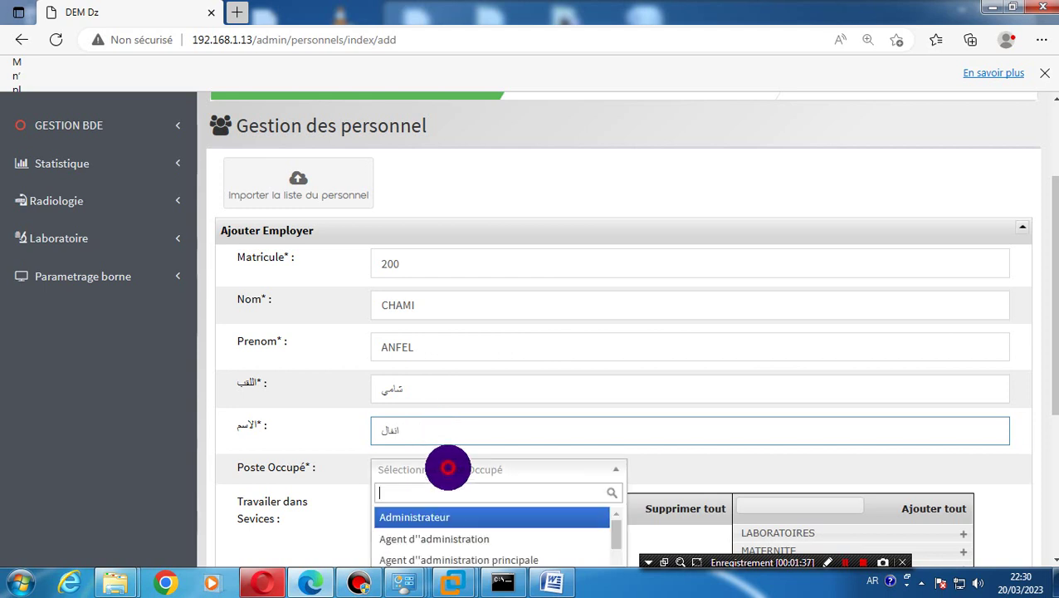
text(س)
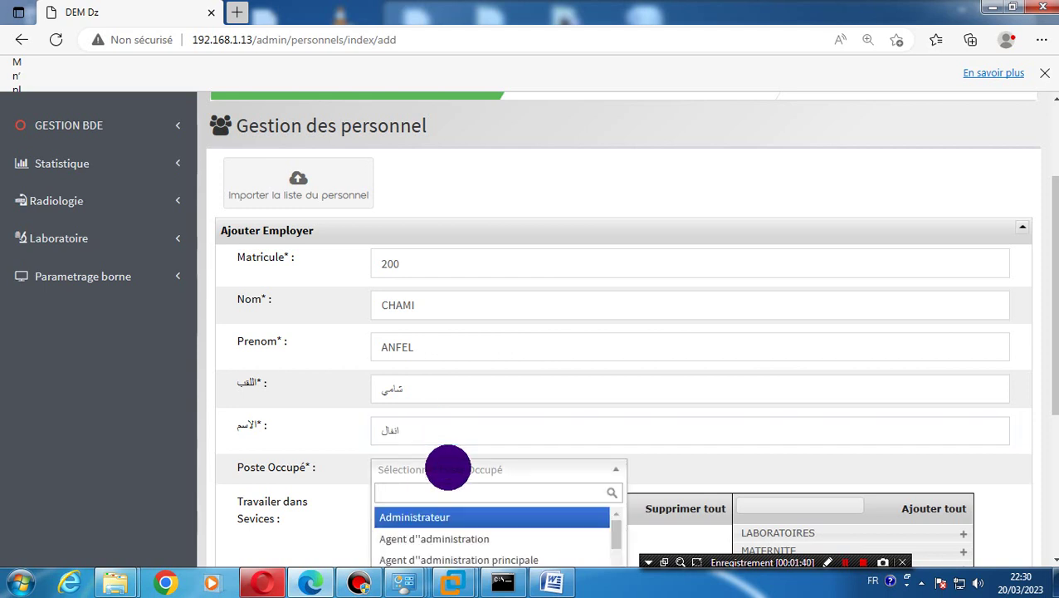
text(SE)
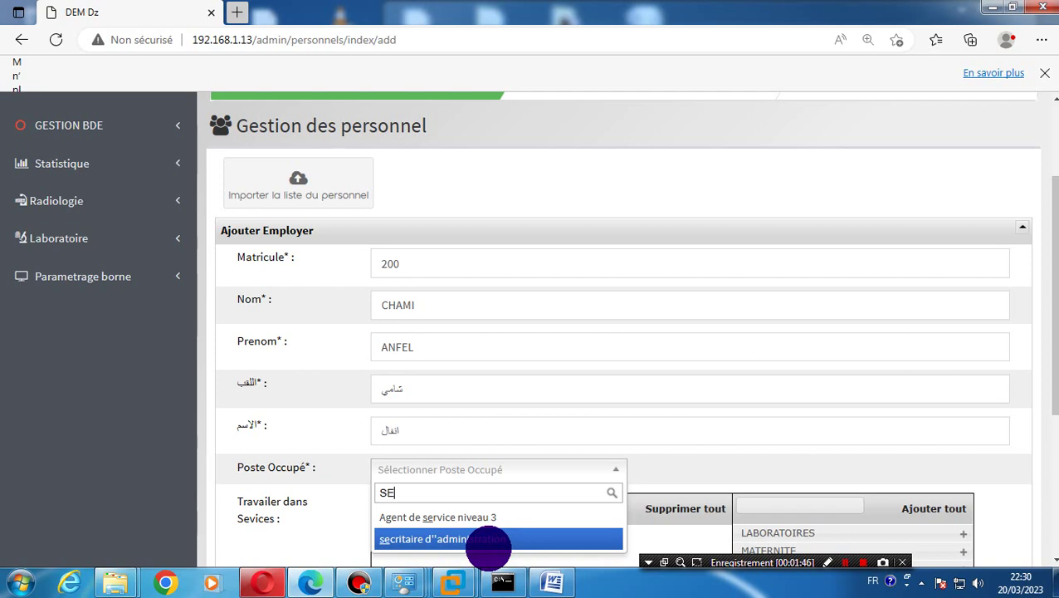
key(BackSpace)
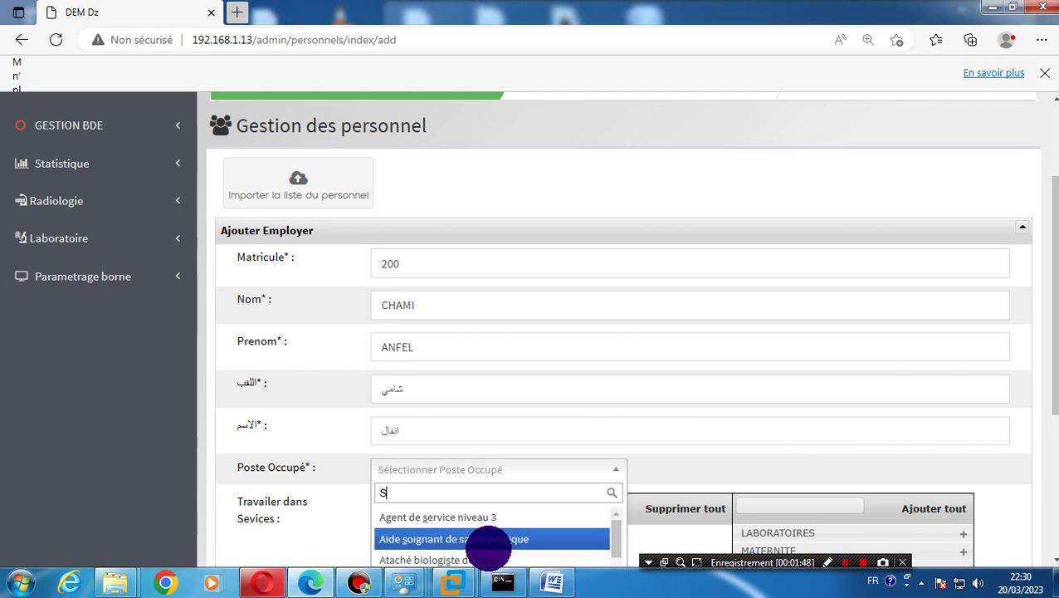
drag(1051, 371, 1047, 444)
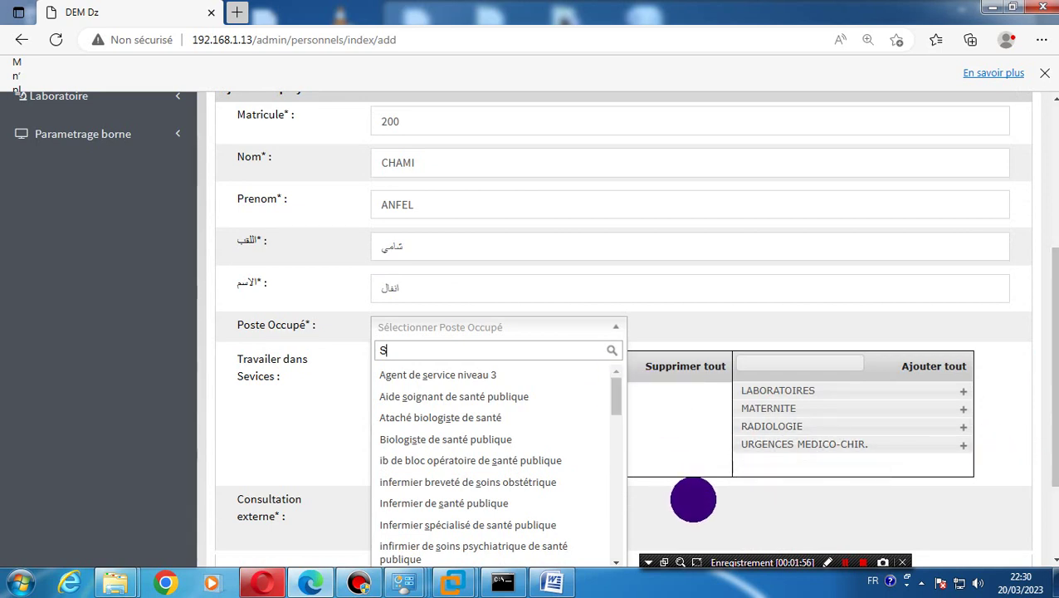
click(697, 510)
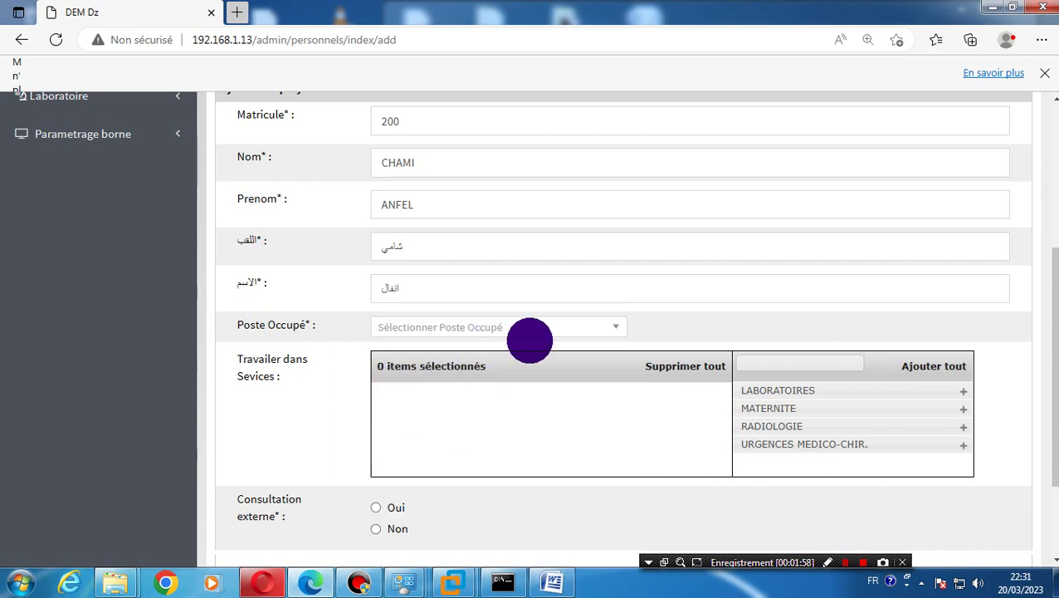
scroll(1051, 365, up, 2)
scroll(918, 408, down, 2)
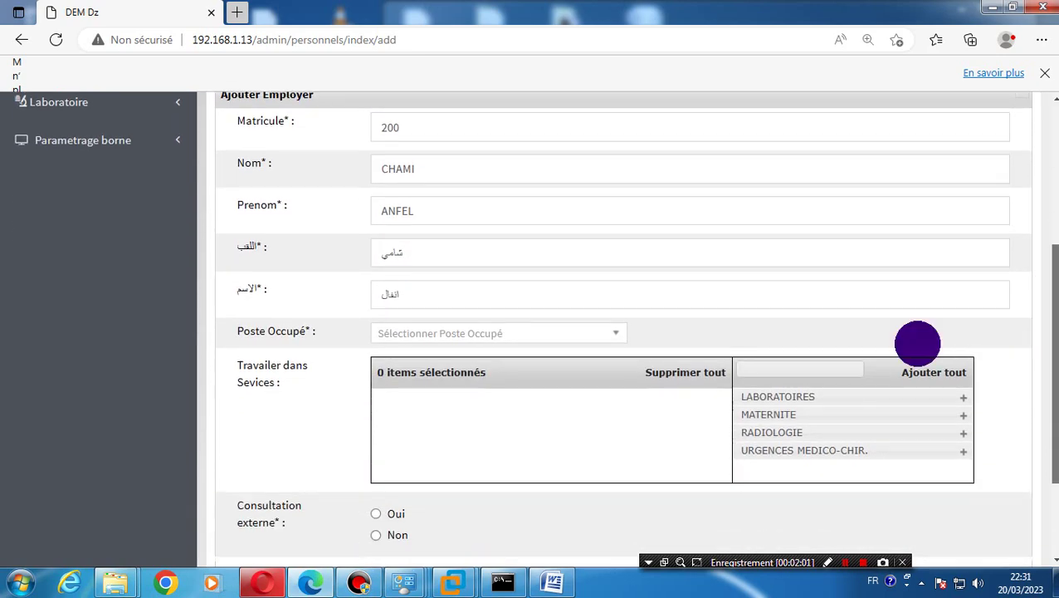
click(556, 324)
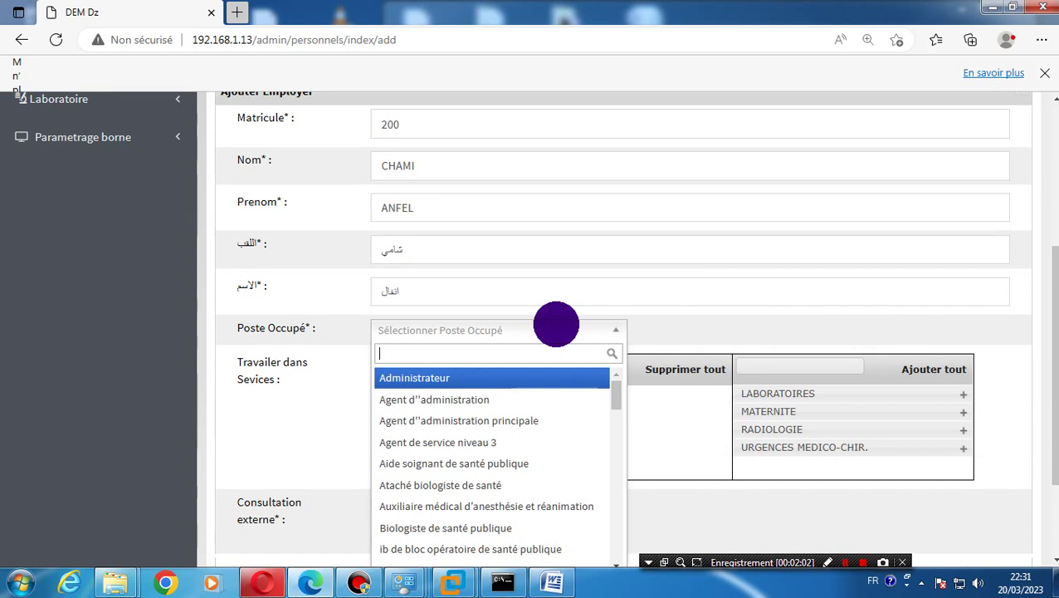
click(485, 399)
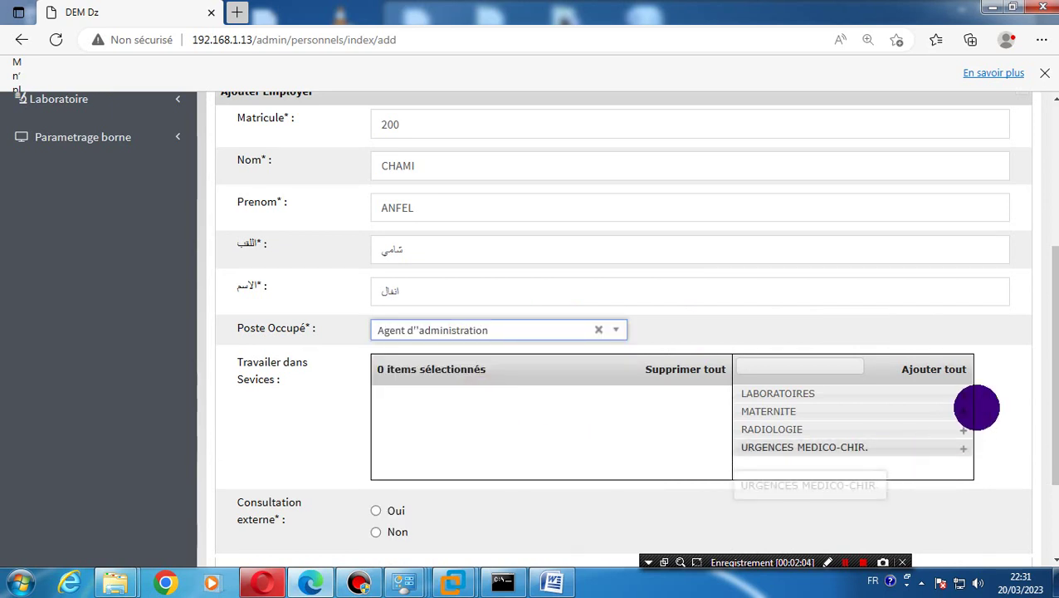
scroll(1040, 319, down, 1)
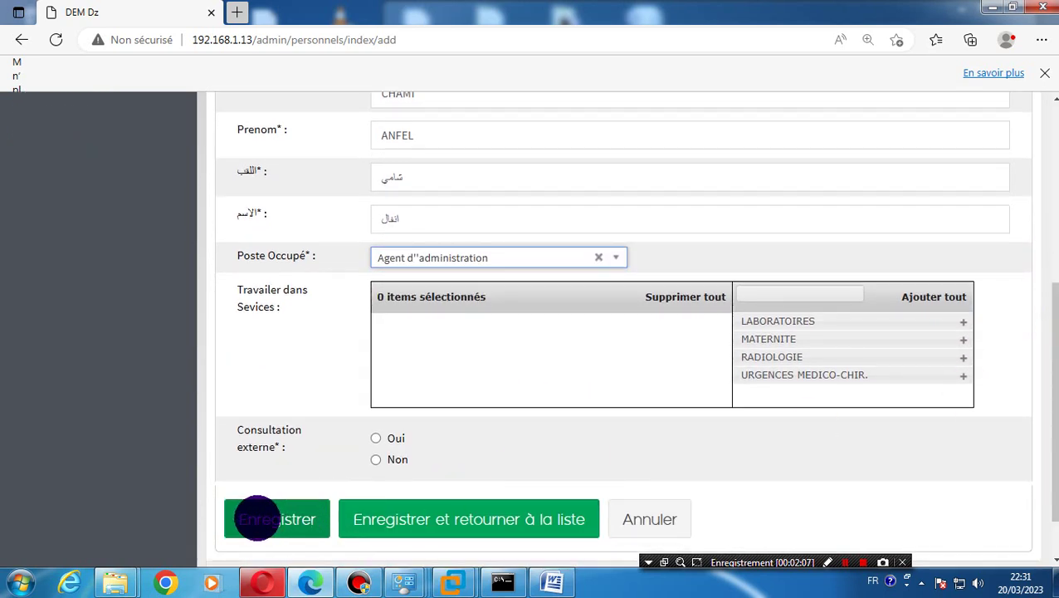
Set Consultation externe to Non and save the employee record
click(377, 460)
click(277, 518)
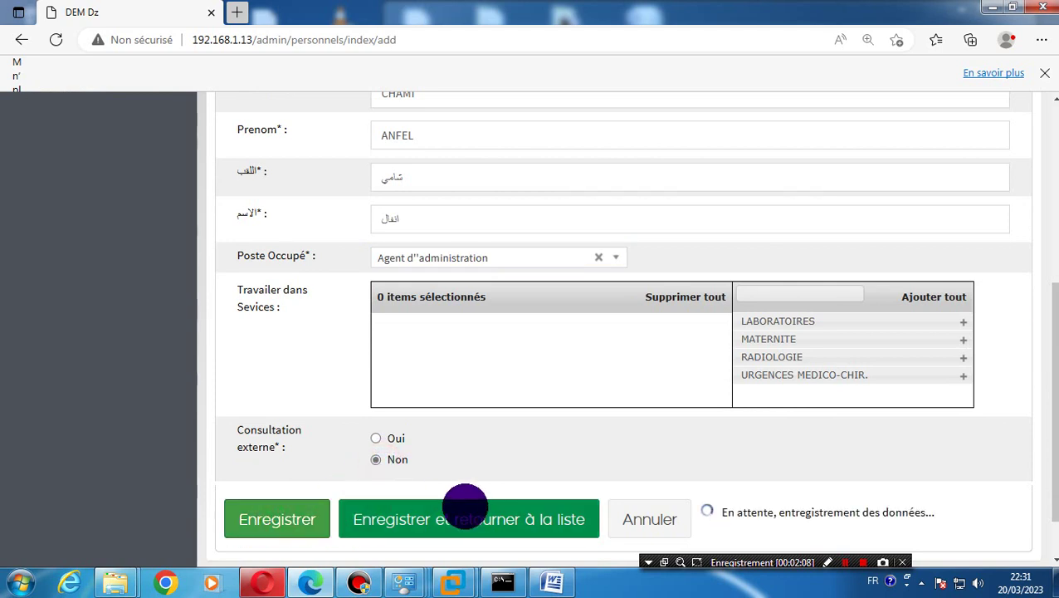
click(376, 459)
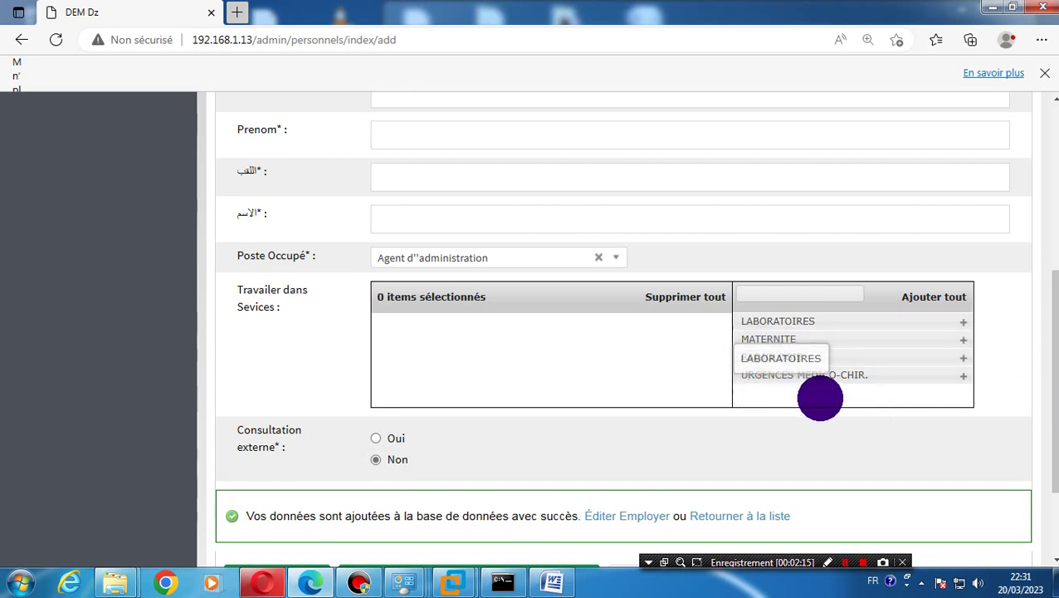
Add URGENCES MEDICO-CHIR. to the employee's services and submit the form again
click(803, 375)
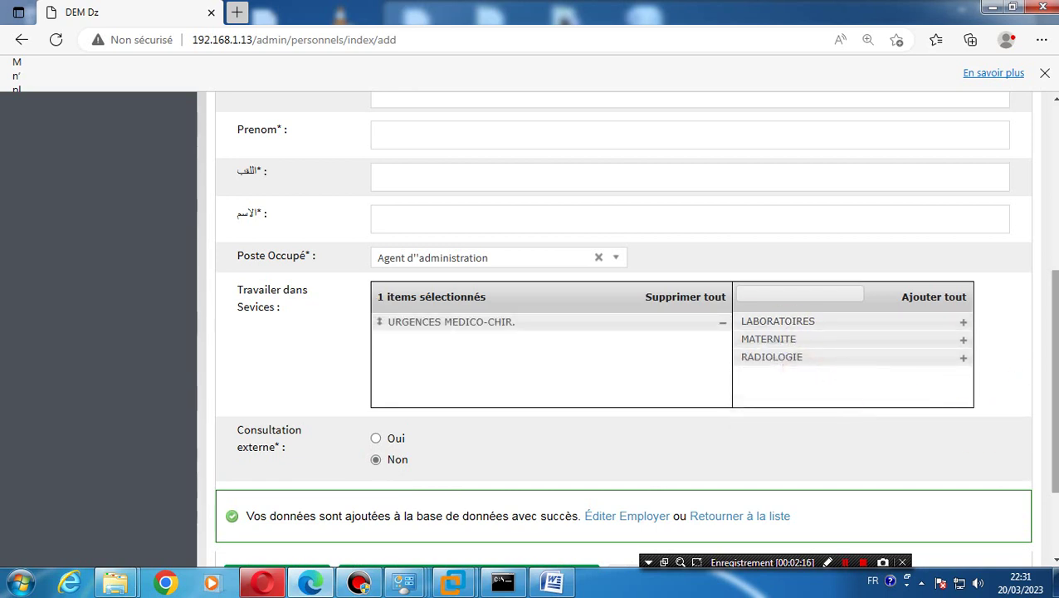
scroll(918, 409, down, 2)
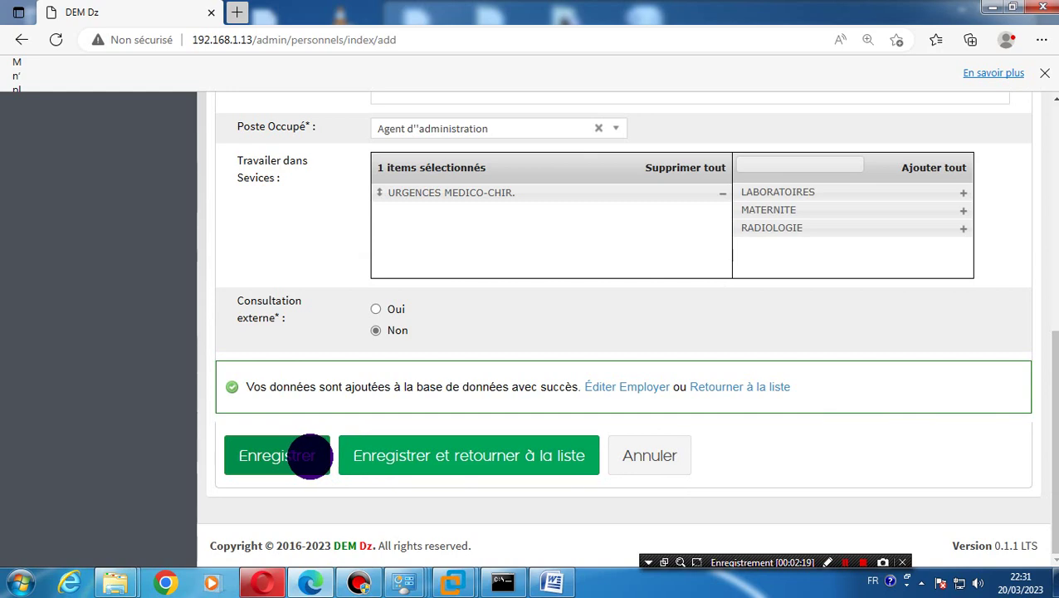
click(408, 454)
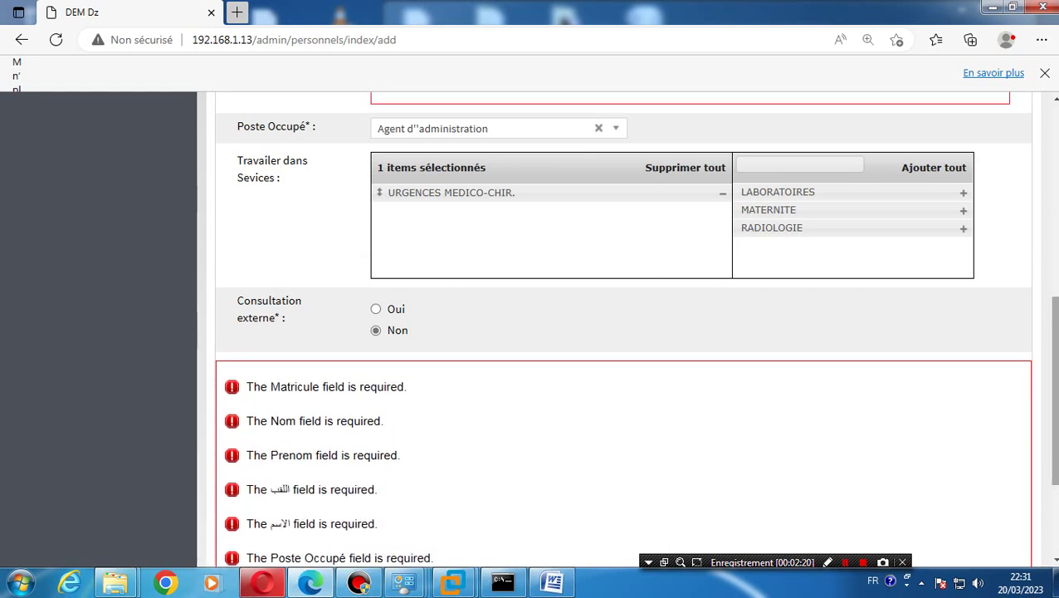
scroll(409, 453, up, 2)
drag(1053, 332, 1048, 370)
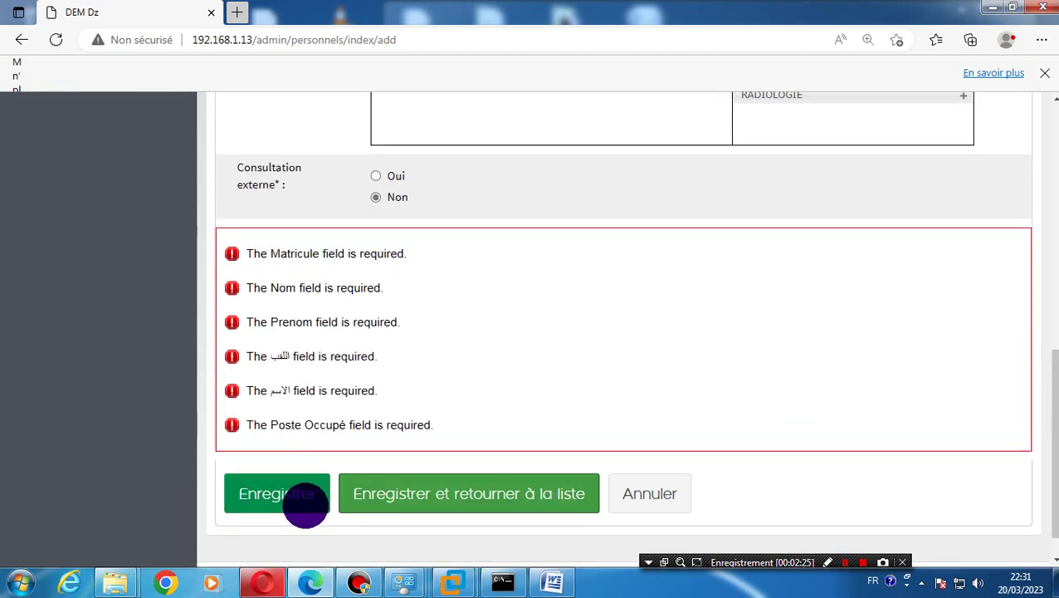
key(Home)
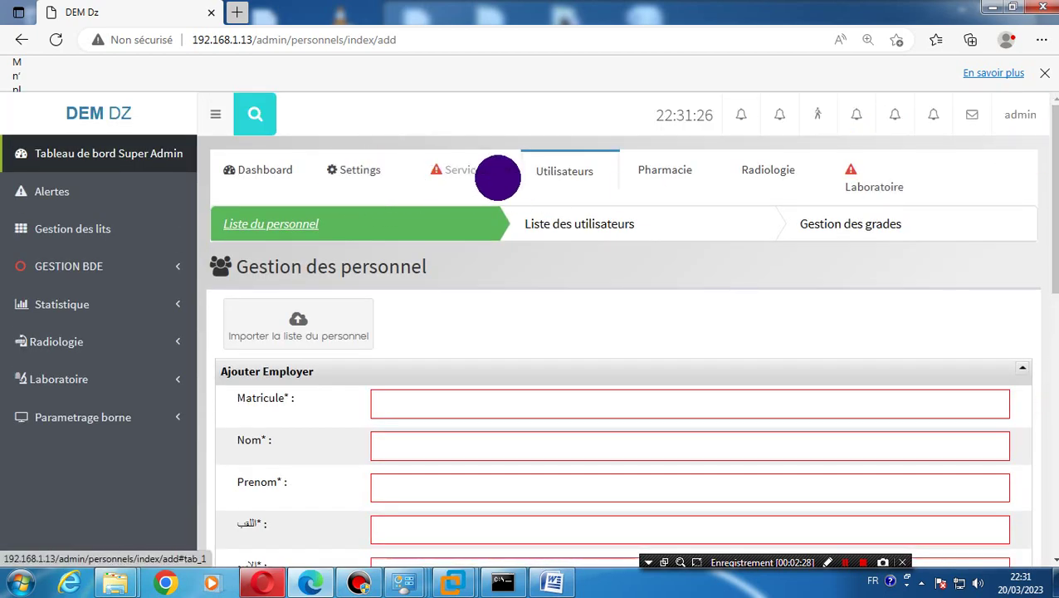
Browse the user accounts list to its last page and search it
click(536, 219)
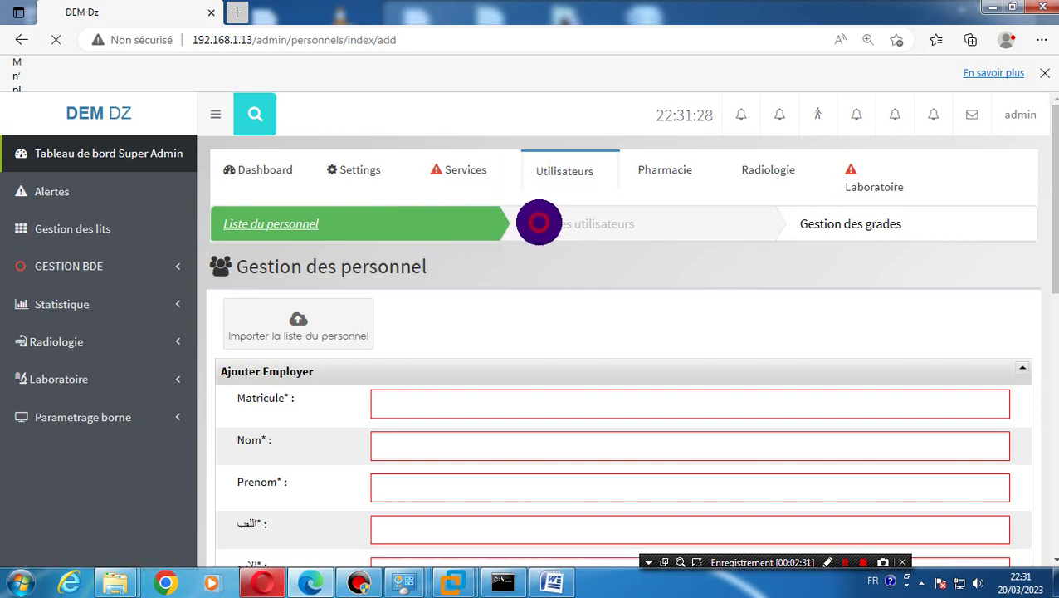
scroll(1040, 492, down, 10)
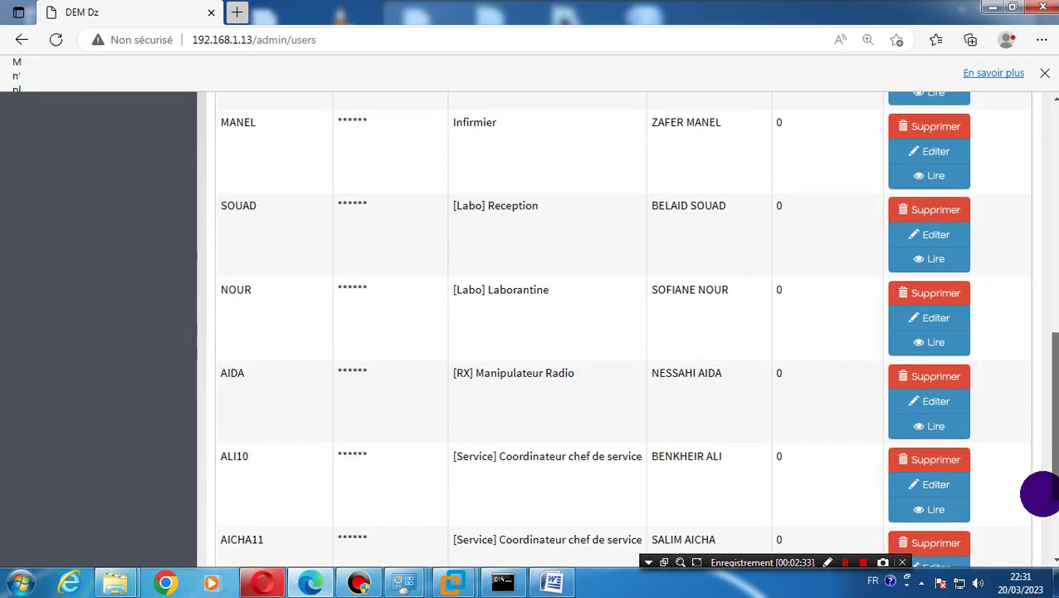
click(534, 474)
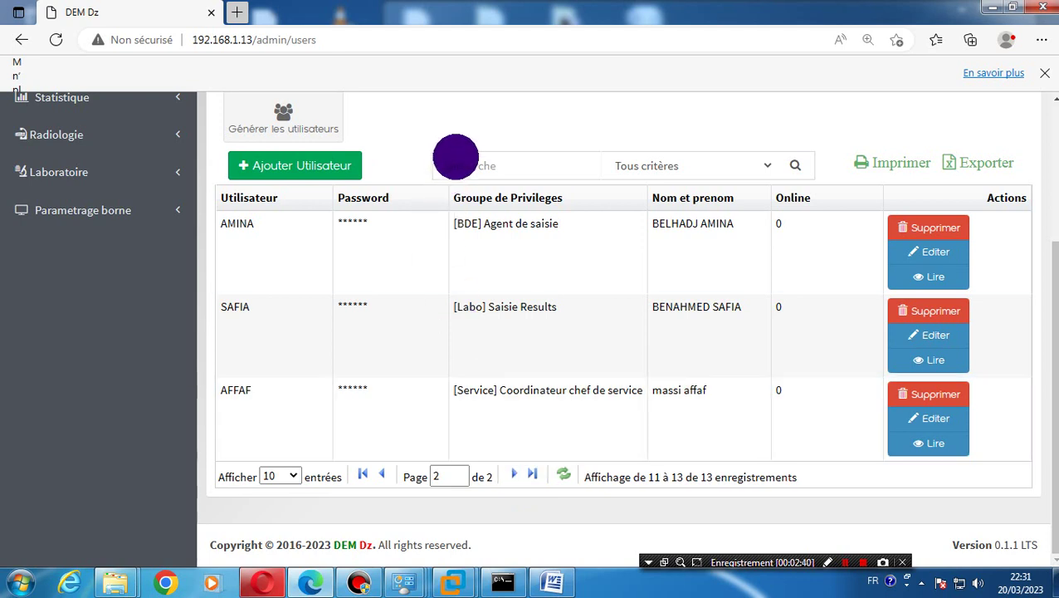
click(457, 162)
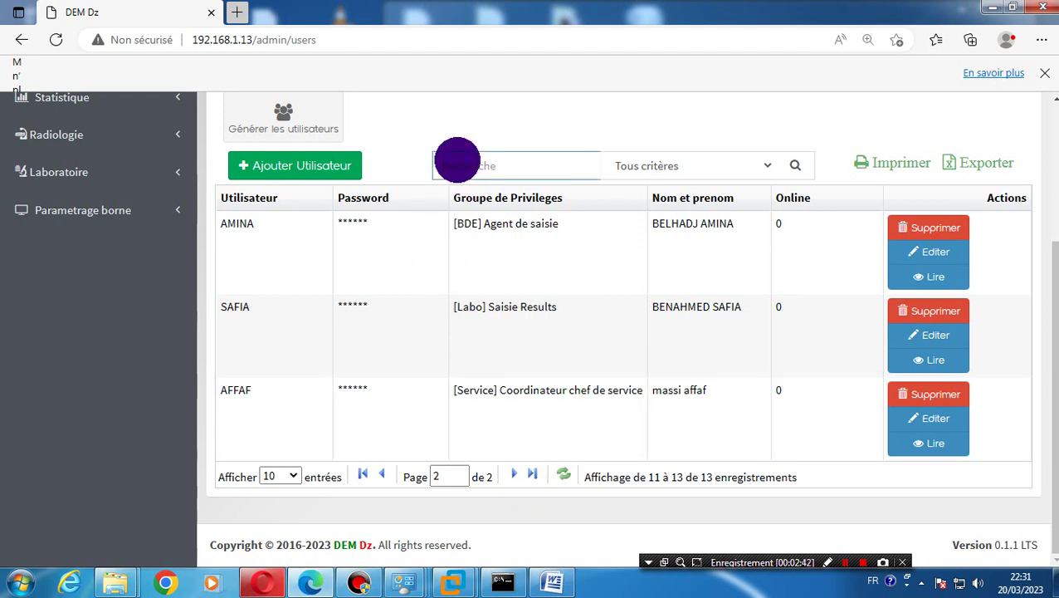
text(a)
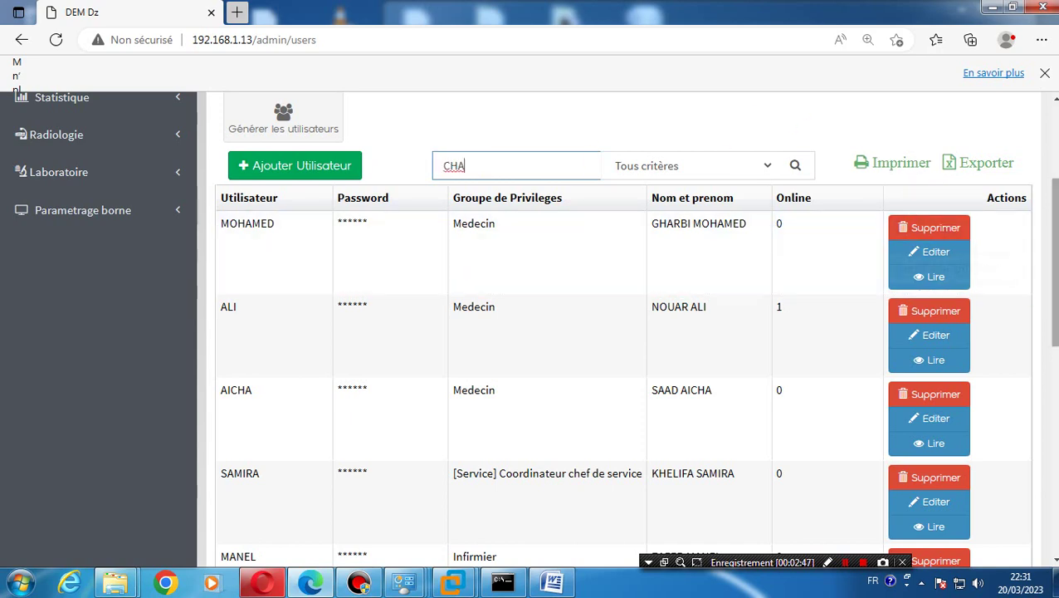
scroll(1052, 249, up, 3)
Search the personnel list for the new employee's surname, then return to the users list
click(238, 221)
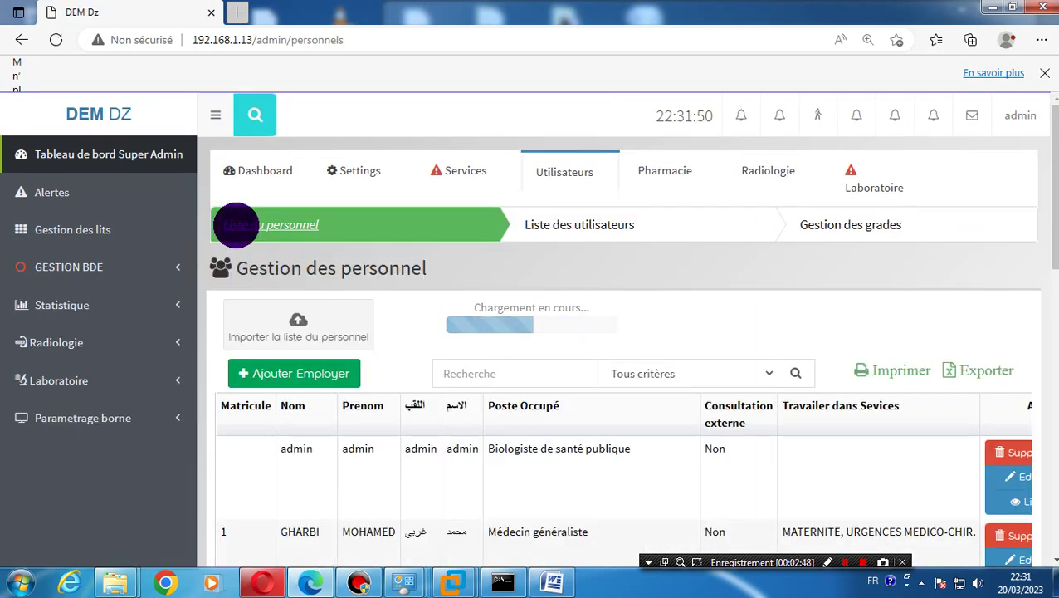
click(523, 385)
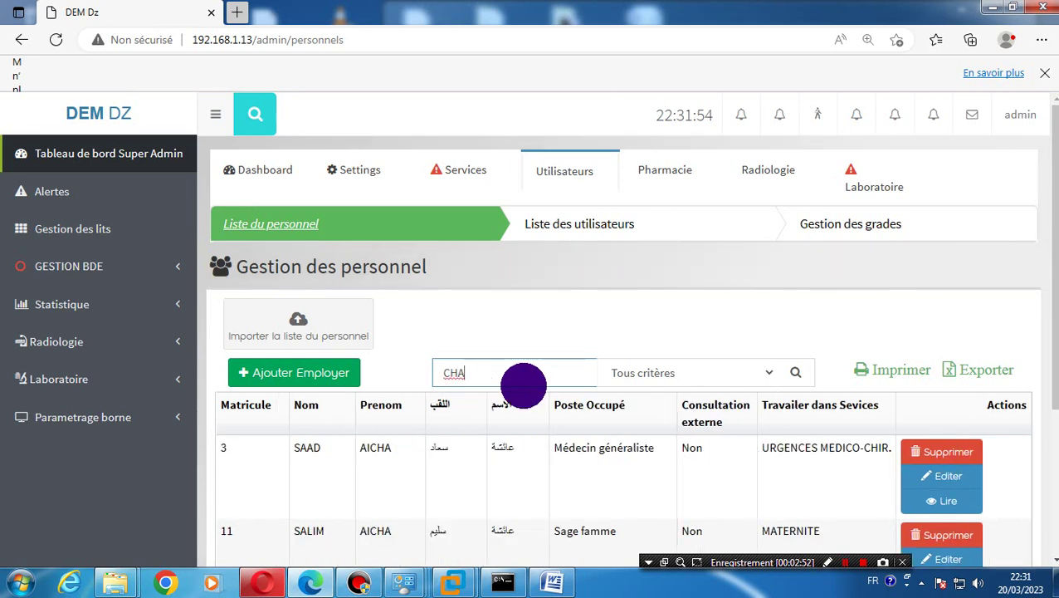
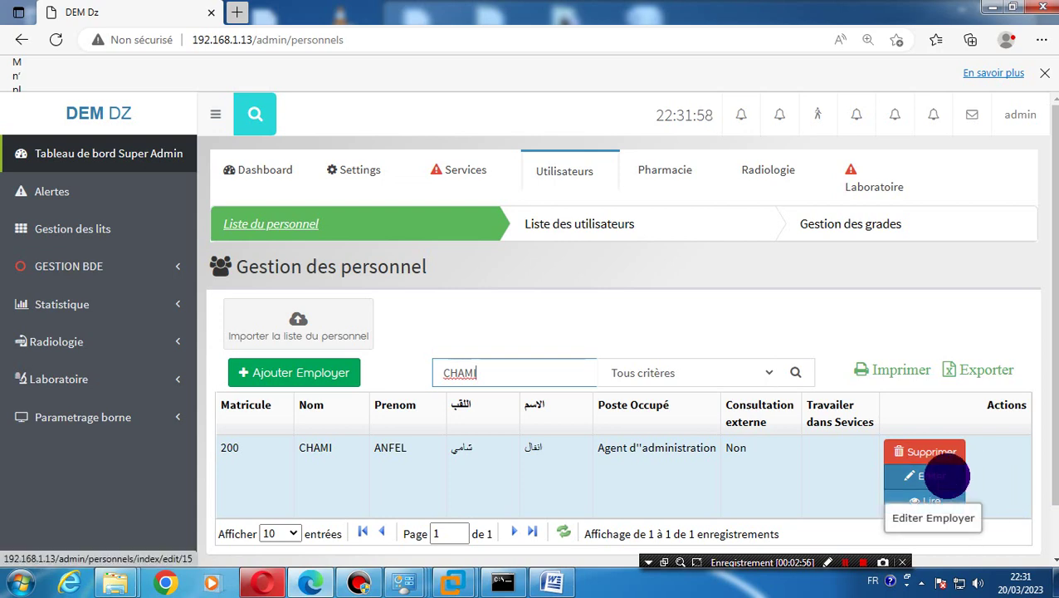
click(544, 223)
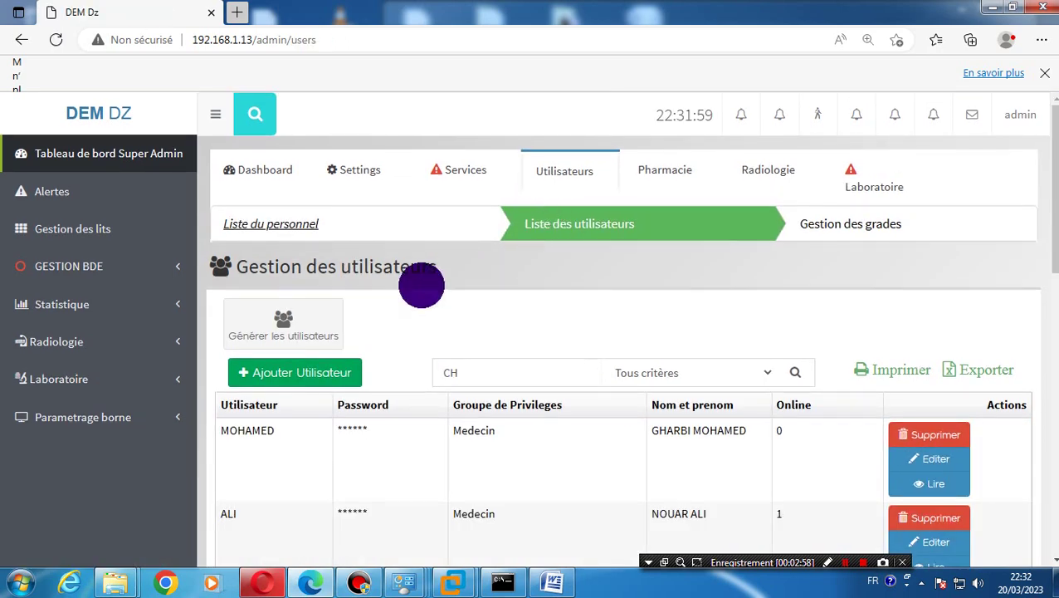
Generate user accounts for the personnel, then go to the Alertes page
click(296, 319)
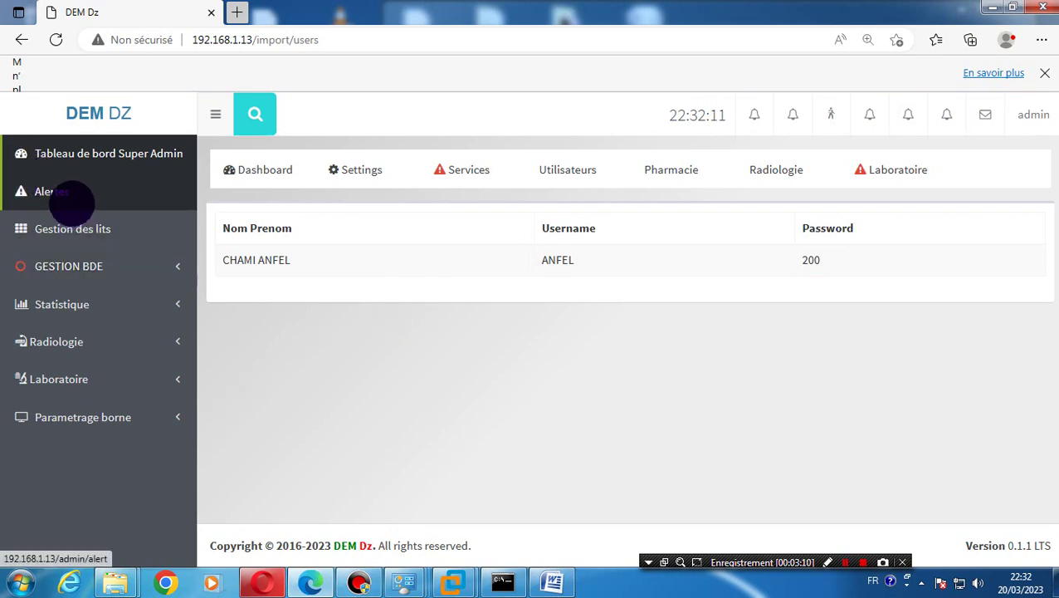
click(72, 200)
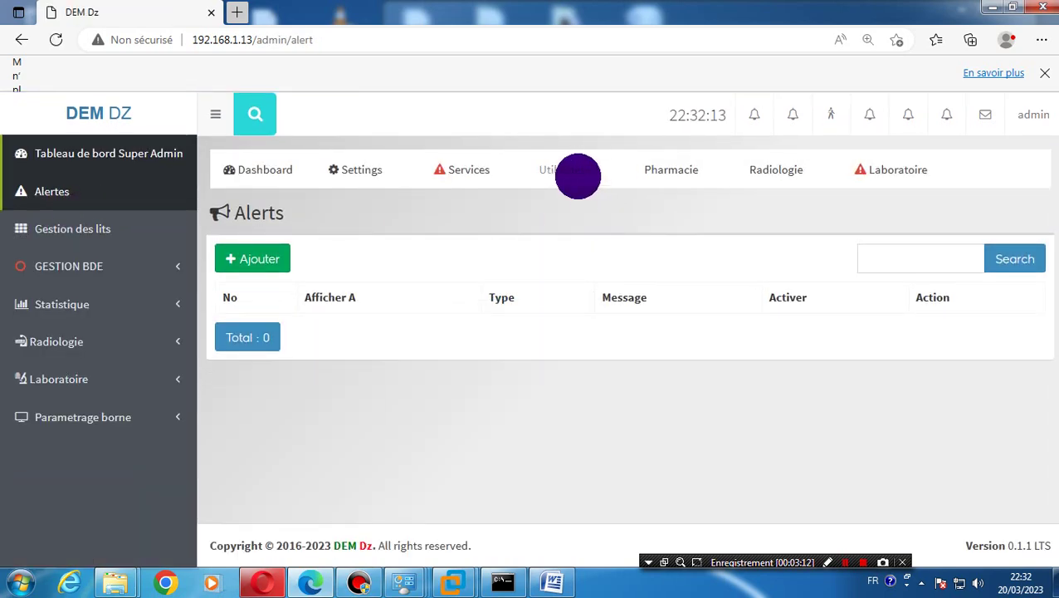
Open Gestion des postes and start a new post in the Ajouter Poste form
click(578, 175)
click(903, 216)
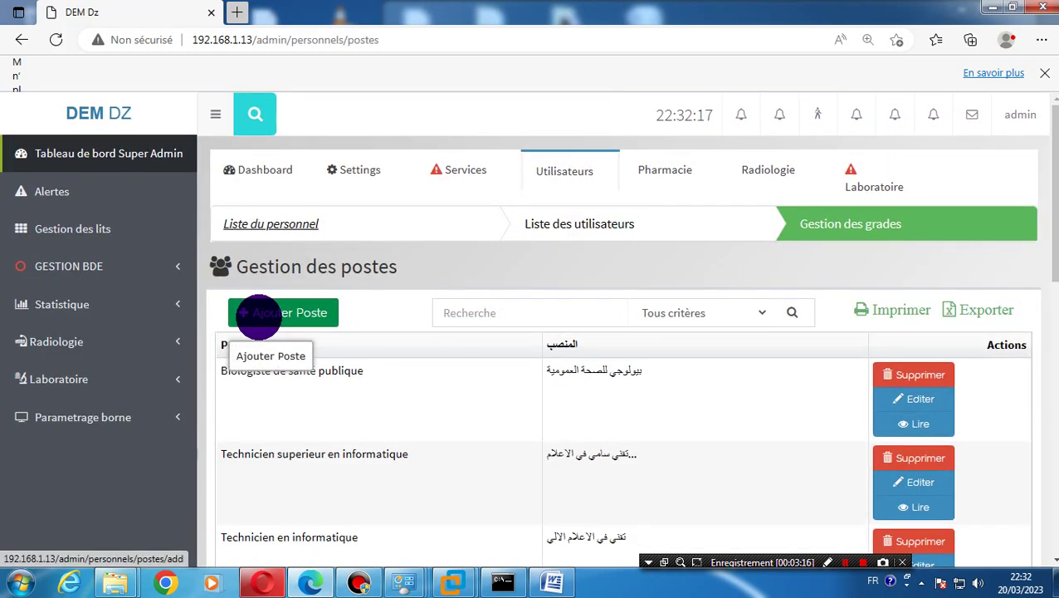
click(258, 315)
click(415, 325)
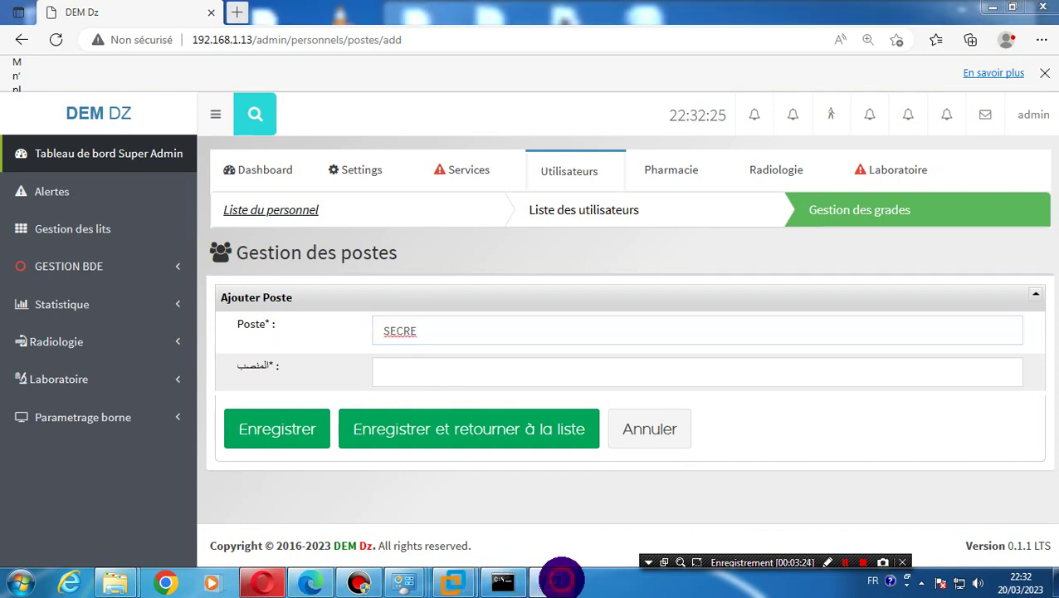
In the Word document, delete the title paragraph and start typing the post name
click(558, 578)
click(479, 413)
drag(251, 201, 274, 296)
key(Delete)
text(s)
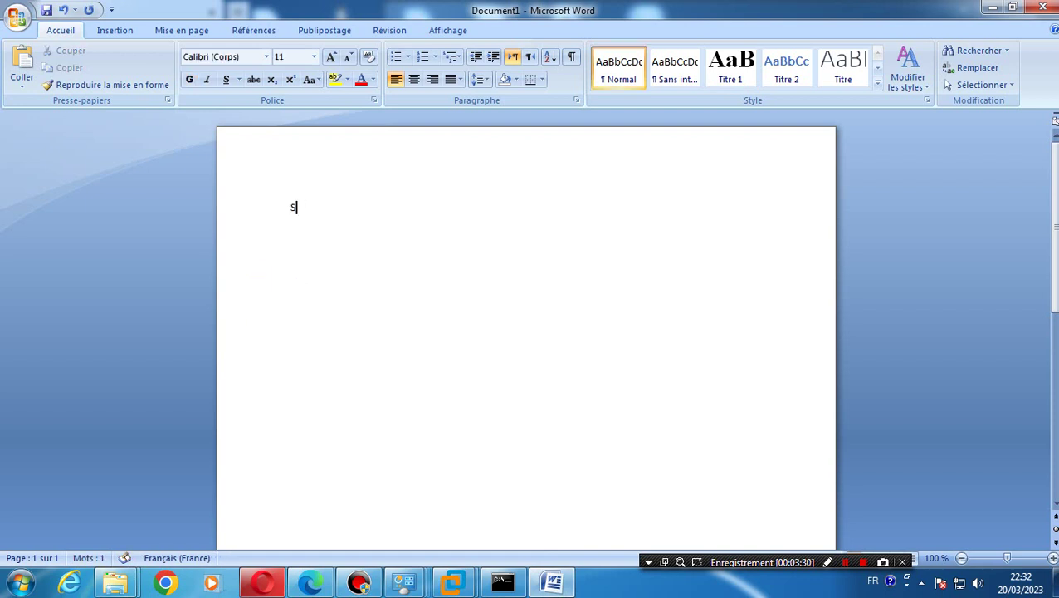
Type the post name 'secritaire medicale' in Word
text(s)
key(BackSpace)
key(BackSpace)
text(ec)
text(rit)
text(aire mde)
key(BackSpace)
key(BackSpace)
text(edicale)
key(Return)
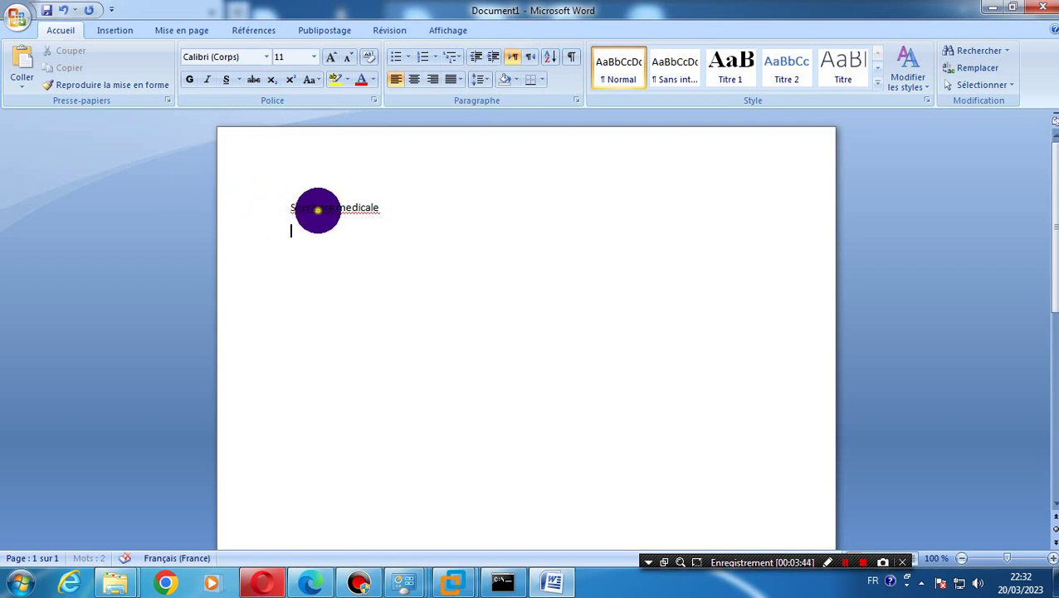
Correct the spelling to 'Secrétaire médicale' using Word's suggestions
right_click(333, 209)
click(392, 224)
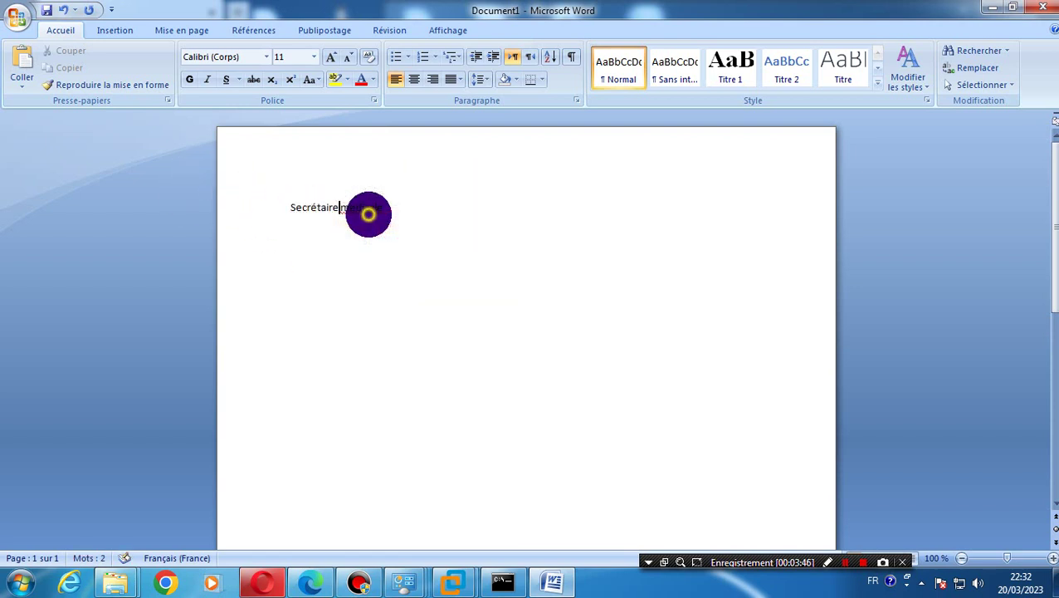
right_click(369, 214)
click(397, 213)
Copy the line 'Secrétaire médicale' and return to the Ajouter Poste form
click(280, 207)
key(ctrl+c)
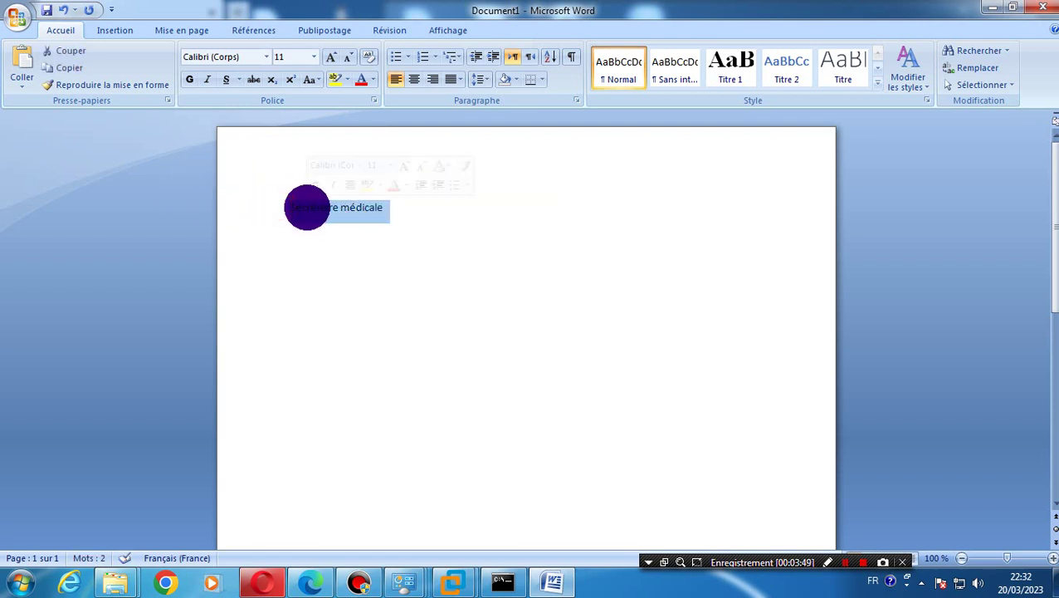
right_click(307, 207)
click(366, 233)
click(261, 581)
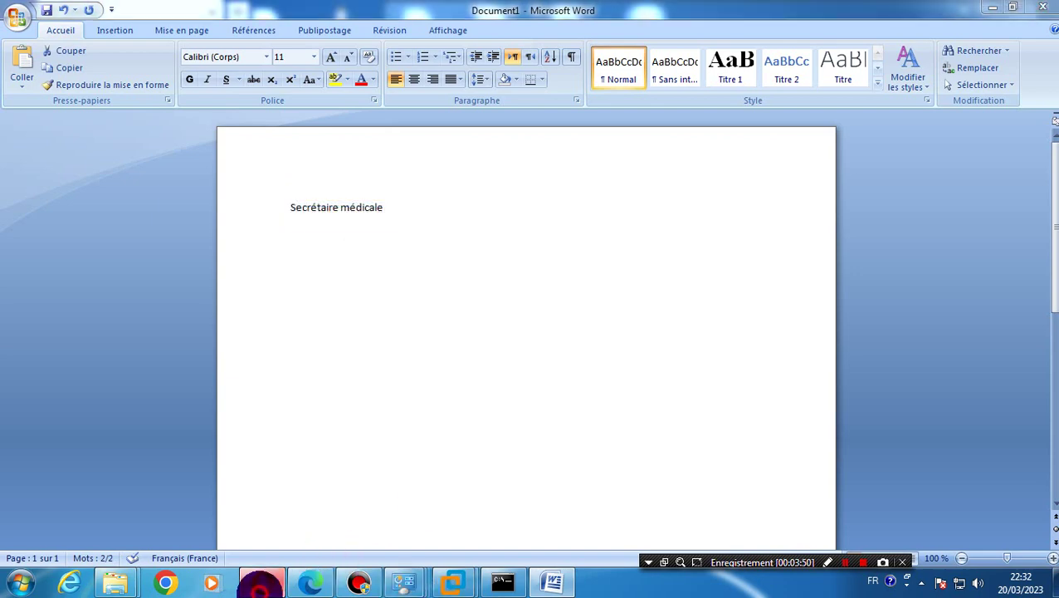
click(260, 581)
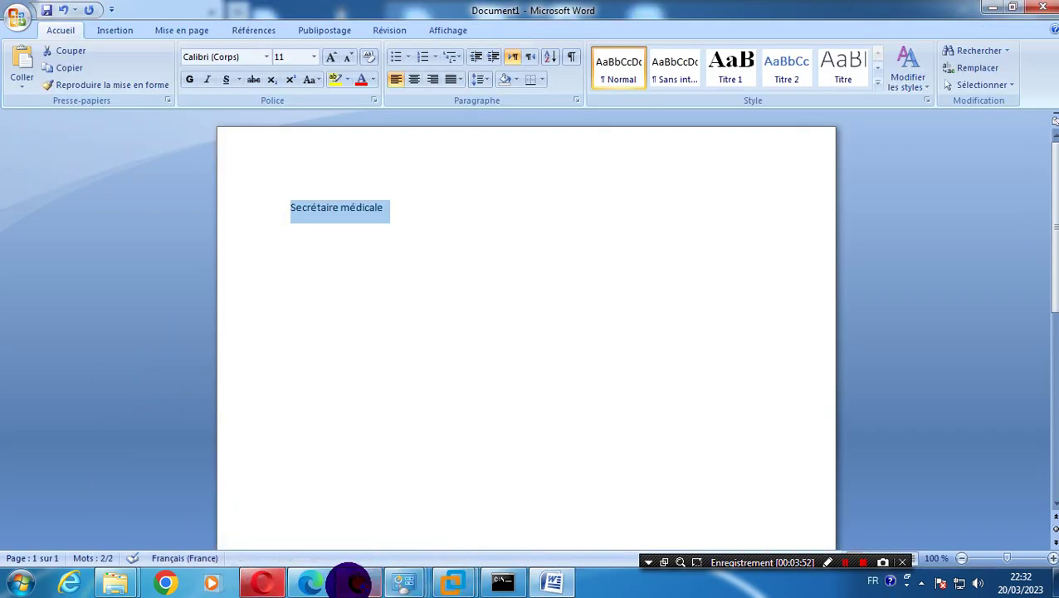
click(320, 581)
Replace the partial SECRE entry in the Poste field with a pasted 'Secrétaire médicale'
drag(454, 333, 354, 334)
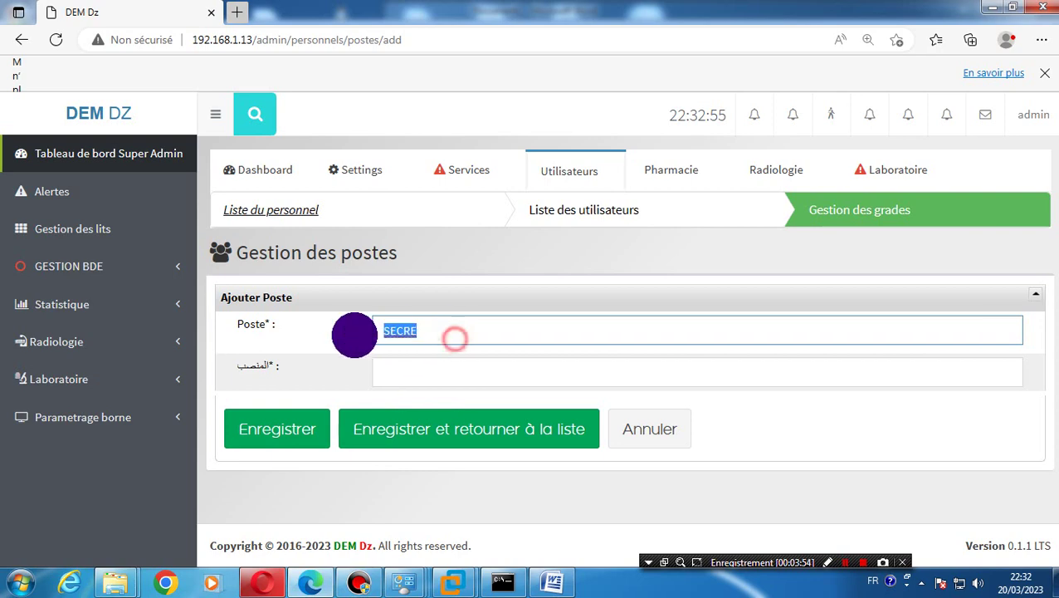
right_click(404, 335)
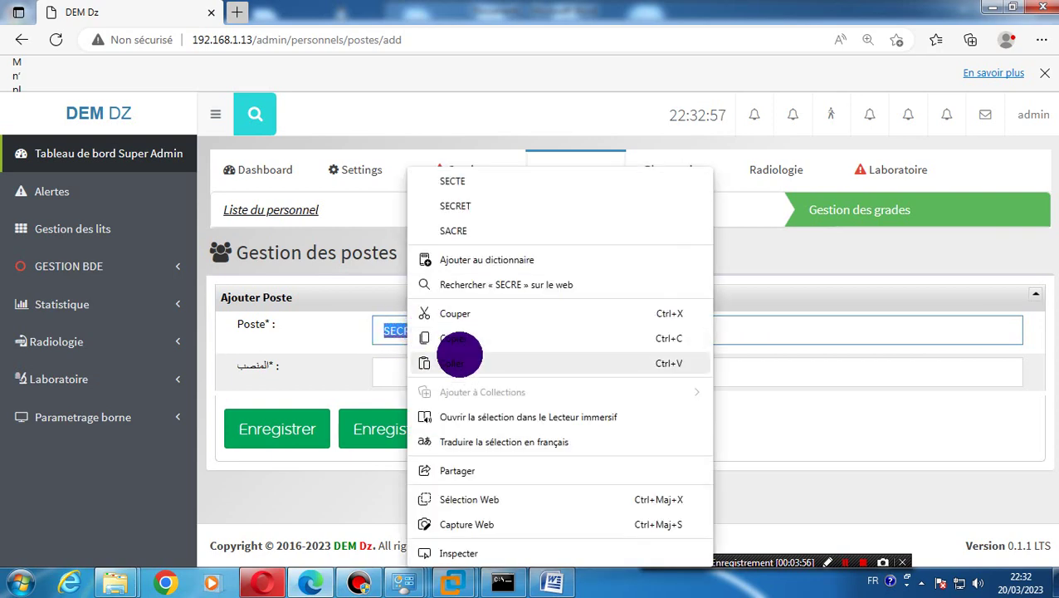
click(459, 363)
Switch the Arabic post name field's keyboard input to Arabic, then open a blank browser tab
click(437, 368)
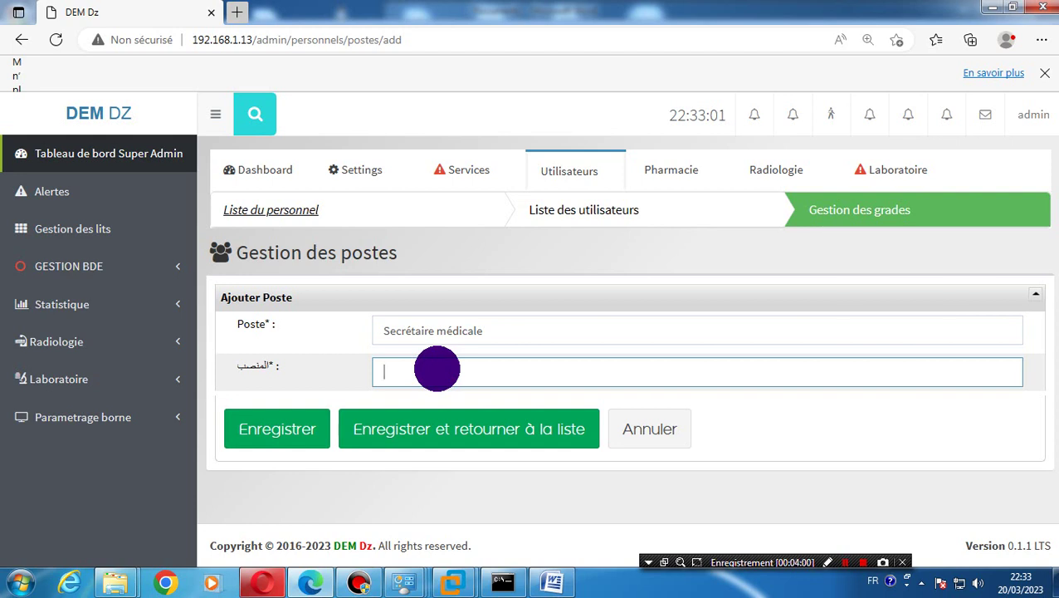
key(alt+shift)
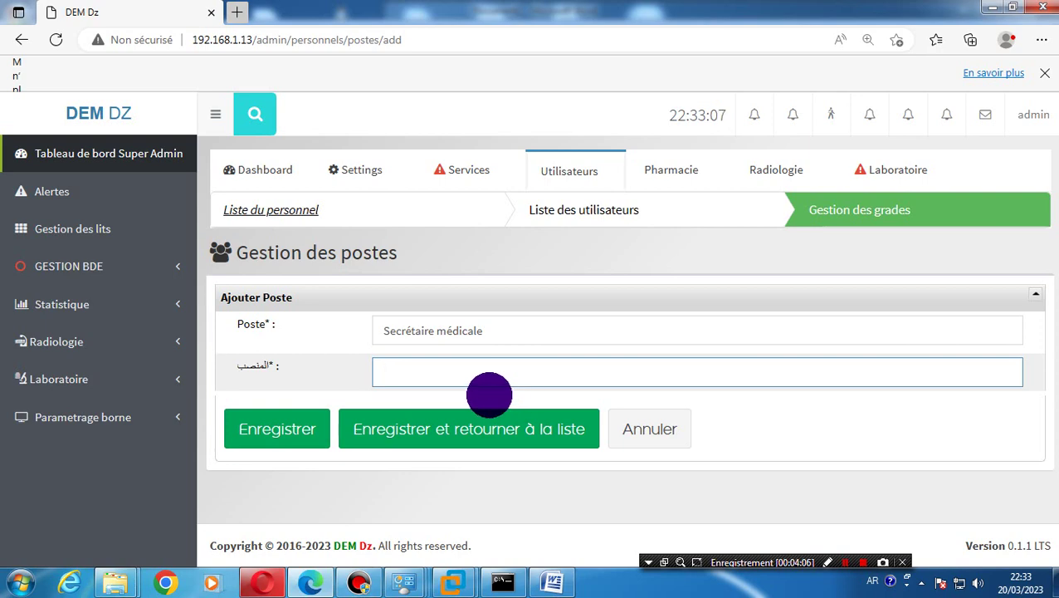
click(236, 12)
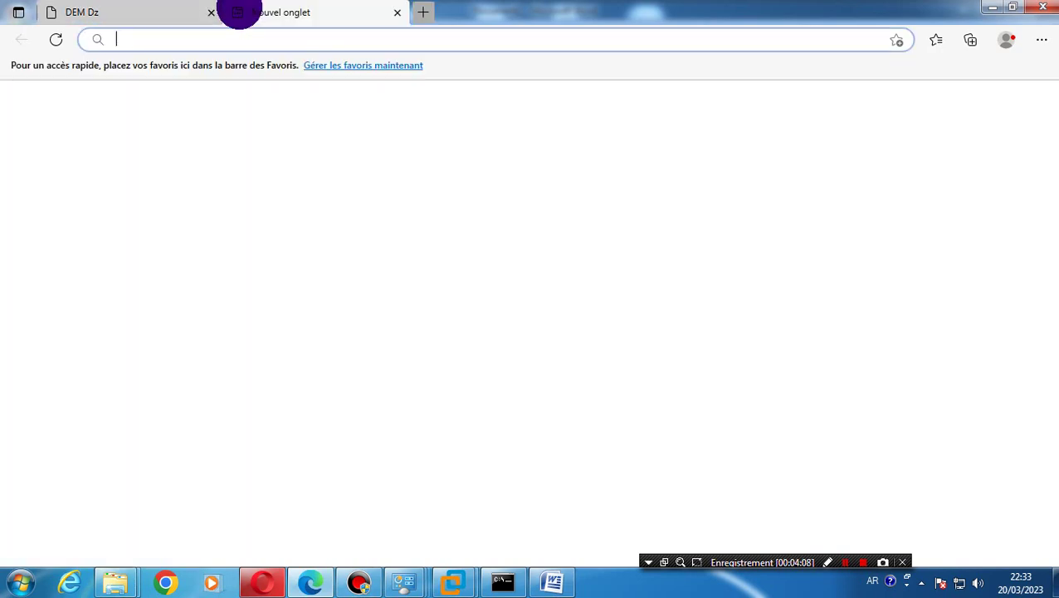
Erase stray Arabic letters in the address bar and load google.fr from the 'goo' suggestion
click(239, 38)
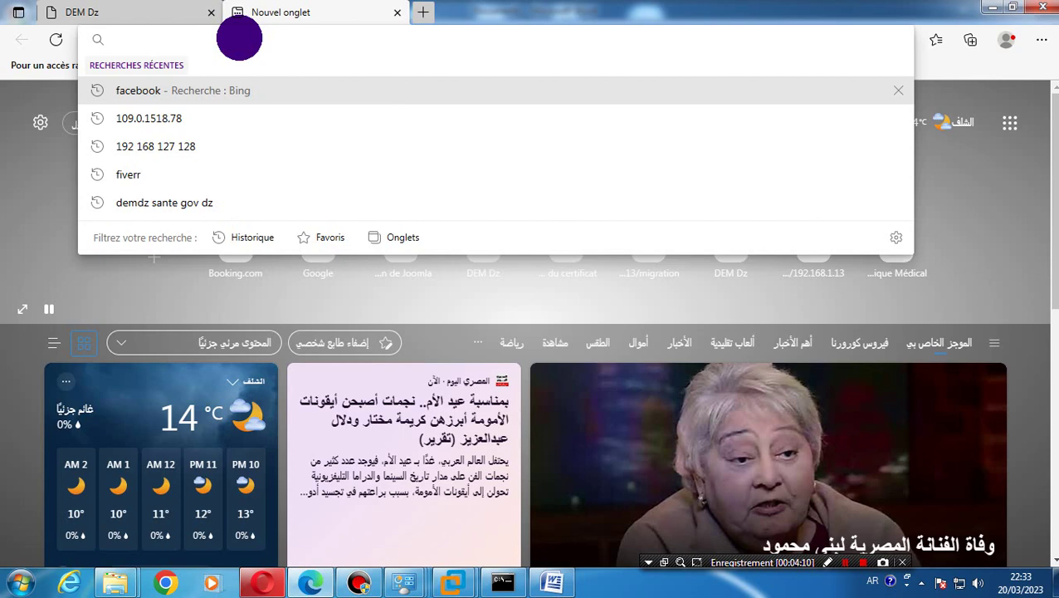
text(لو)
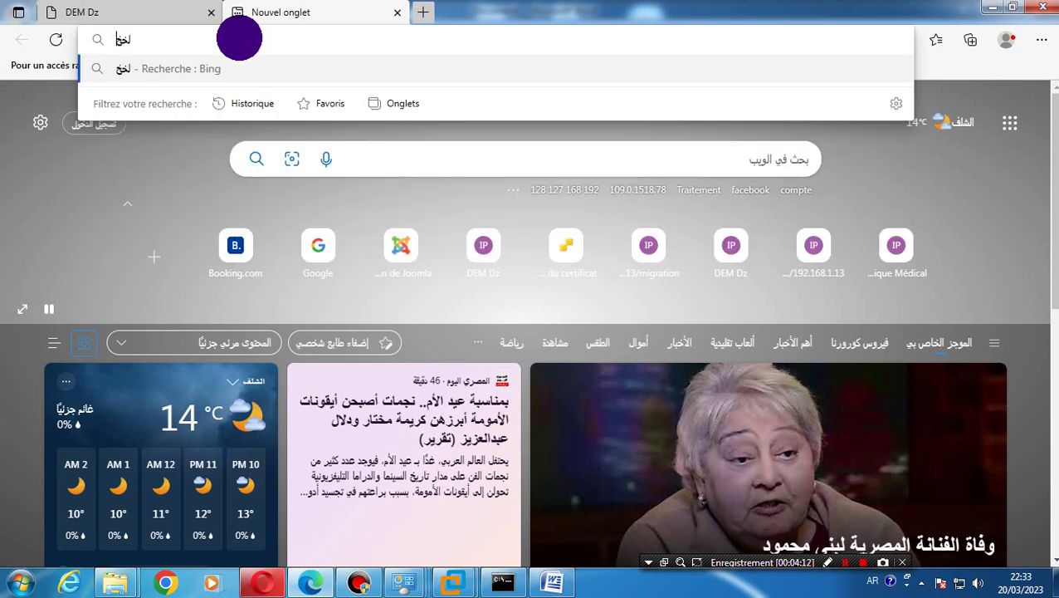
key(BackSpace)
key(BackSpace)
text(g)
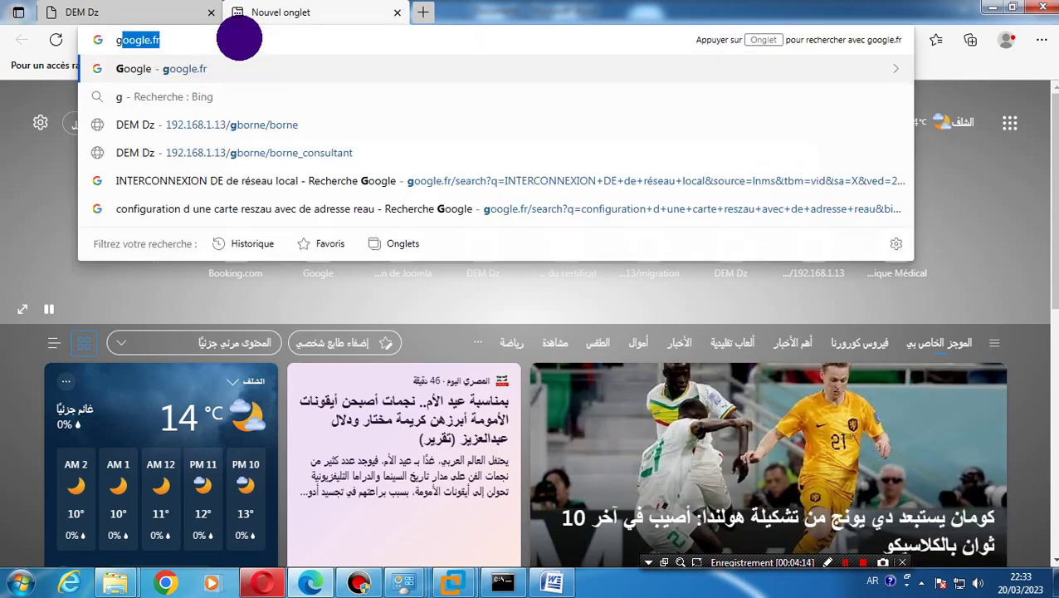
text(oo)
key(Return)
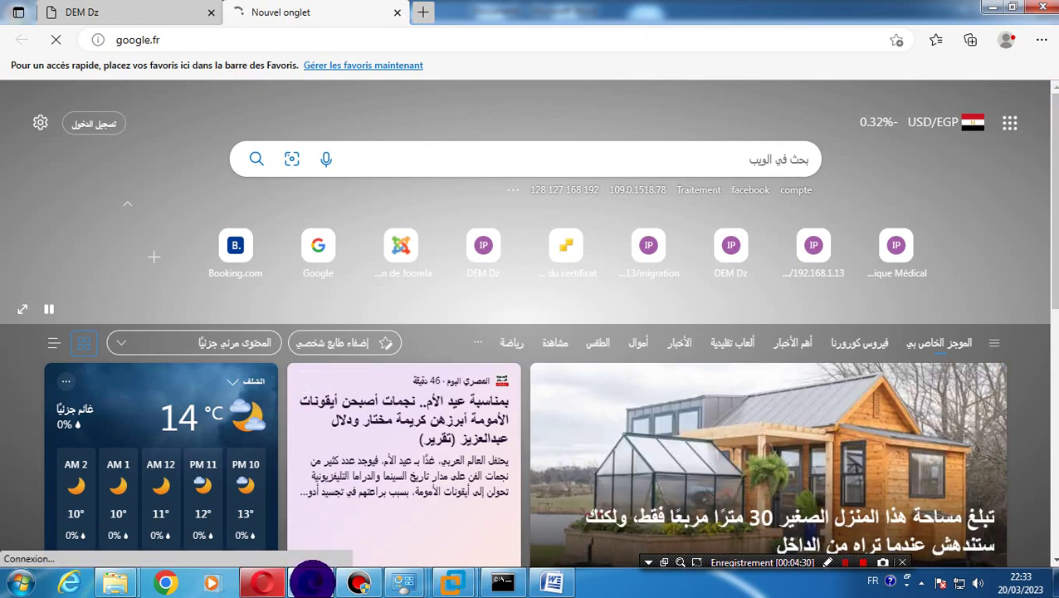
mouse_move(312, 581)
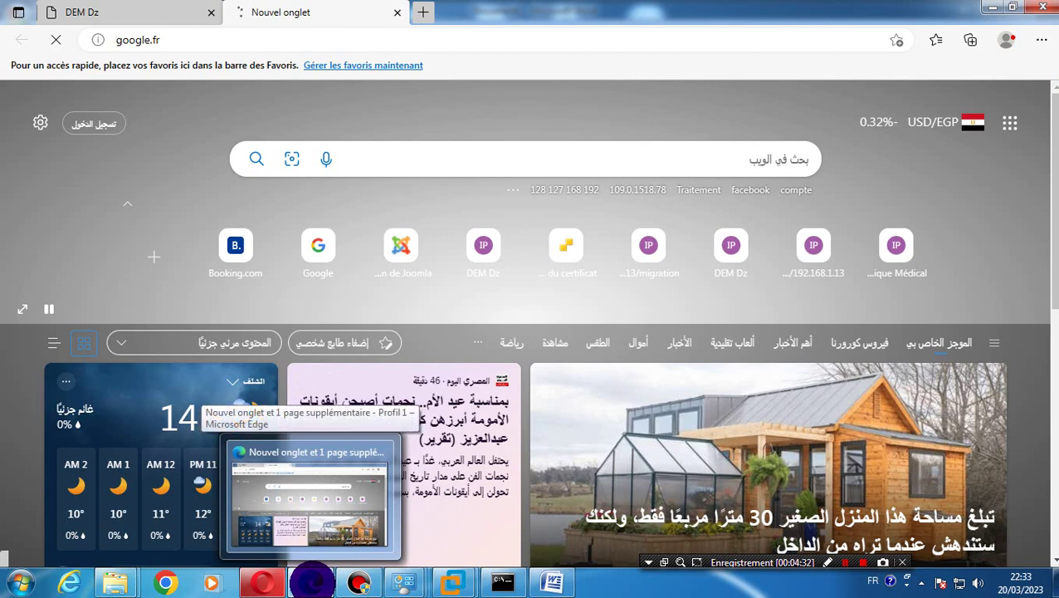